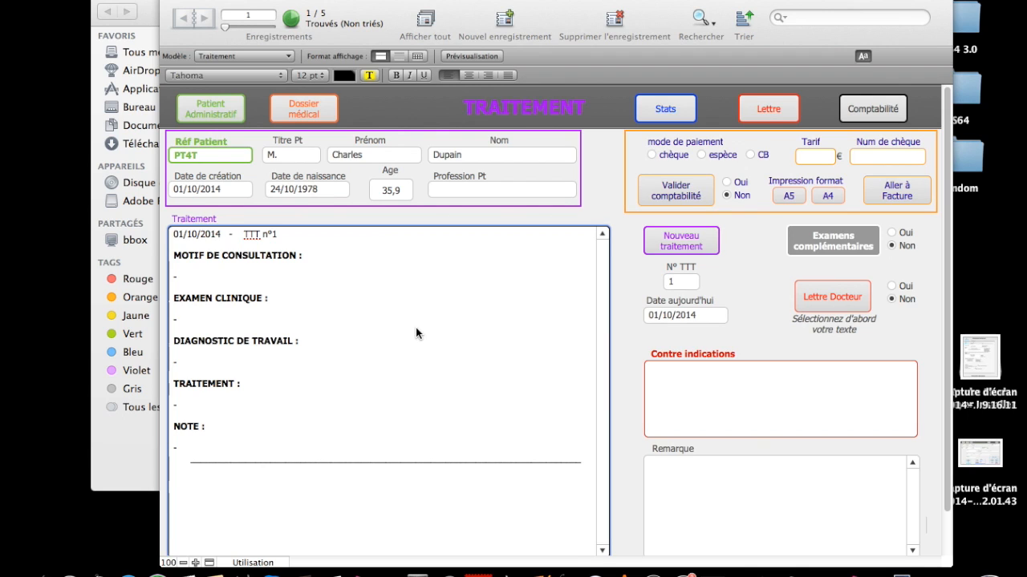
- Look over the first entry in the patient's treatment notes and add a second treatment entry
left_click_drag(566, 2, 524, 1)
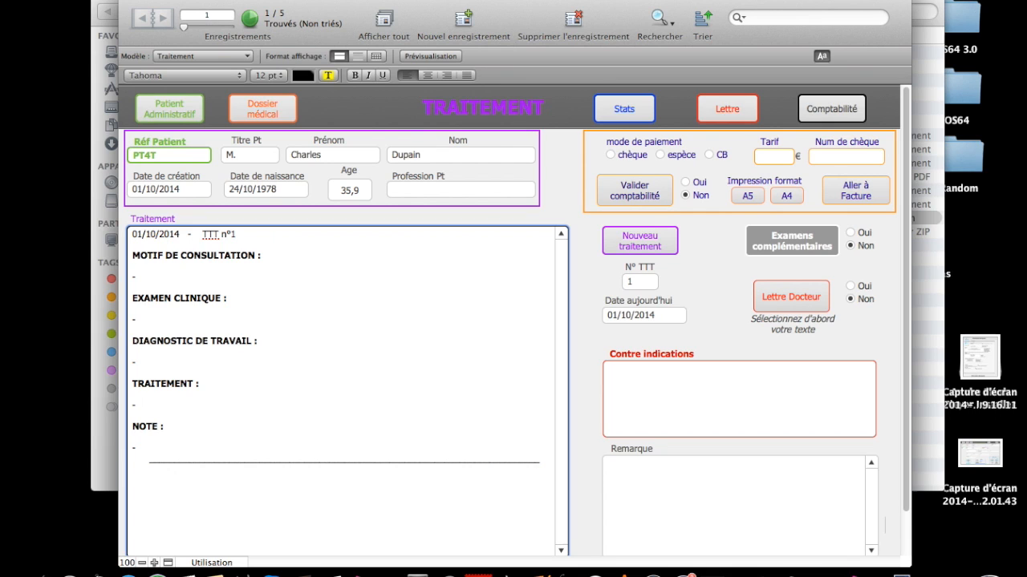
scroll(343, 403, "down", 1)
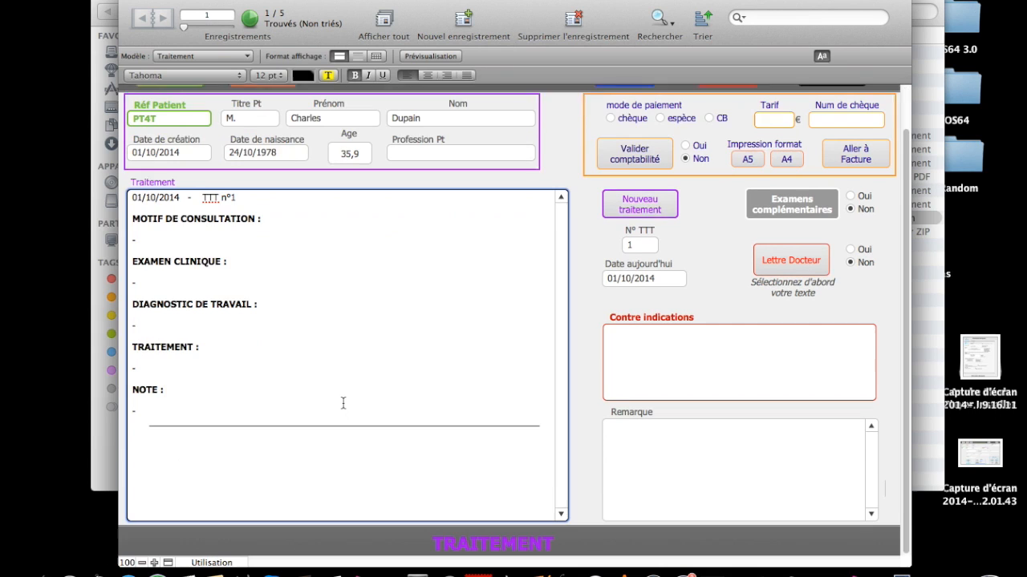
scroll(343, 402, "up", 1)
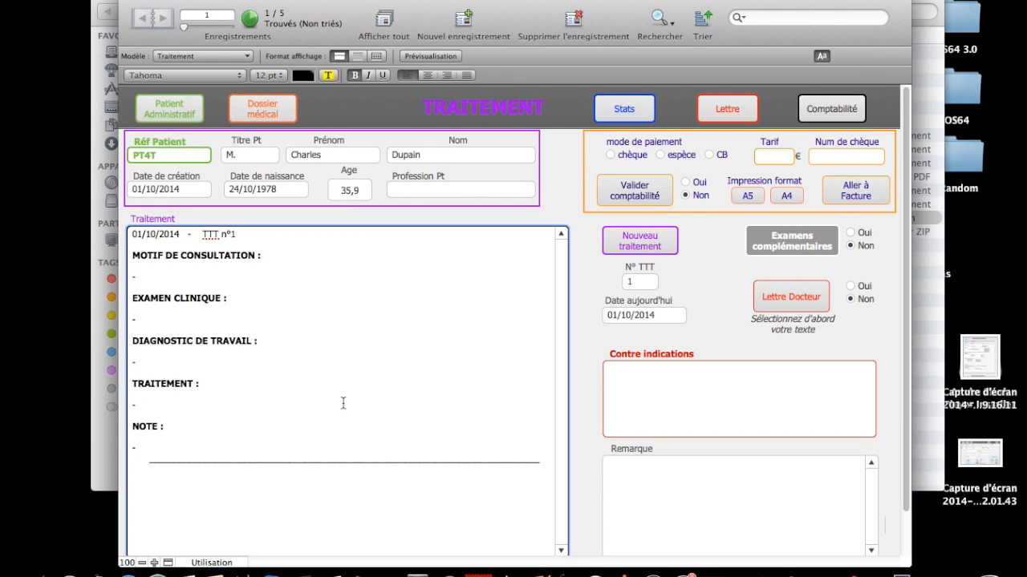
left_click(353, 479)
left_click(658, 241)
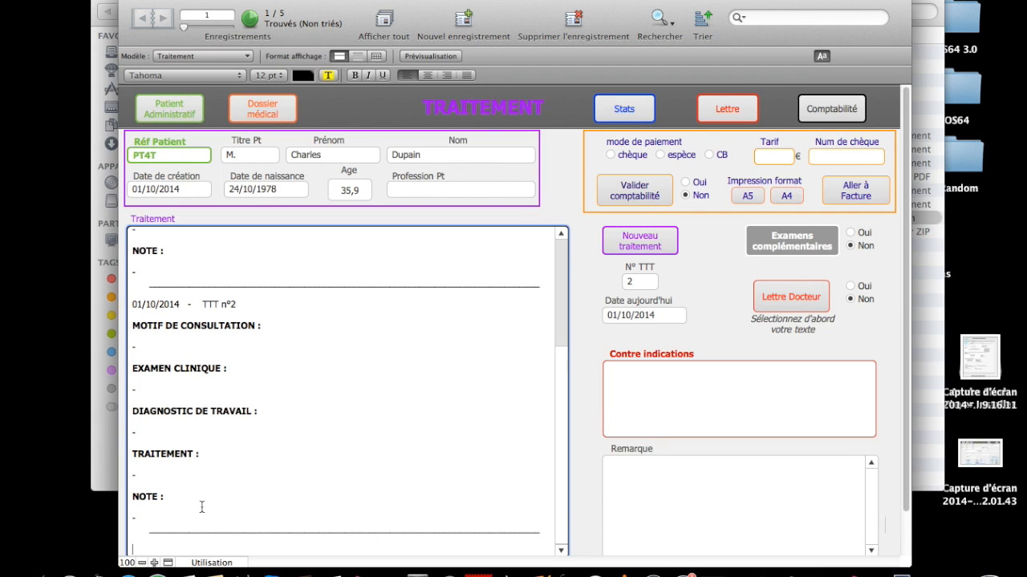
left_click_drag(201, 507, 207, 330)
left_click(301, 362)
- Delete the word CONSULTATION from the MOTIF DE CONSULTATION heading in the therapist's personalised new-treatment template and close the therapist information
left_click(173, 112)
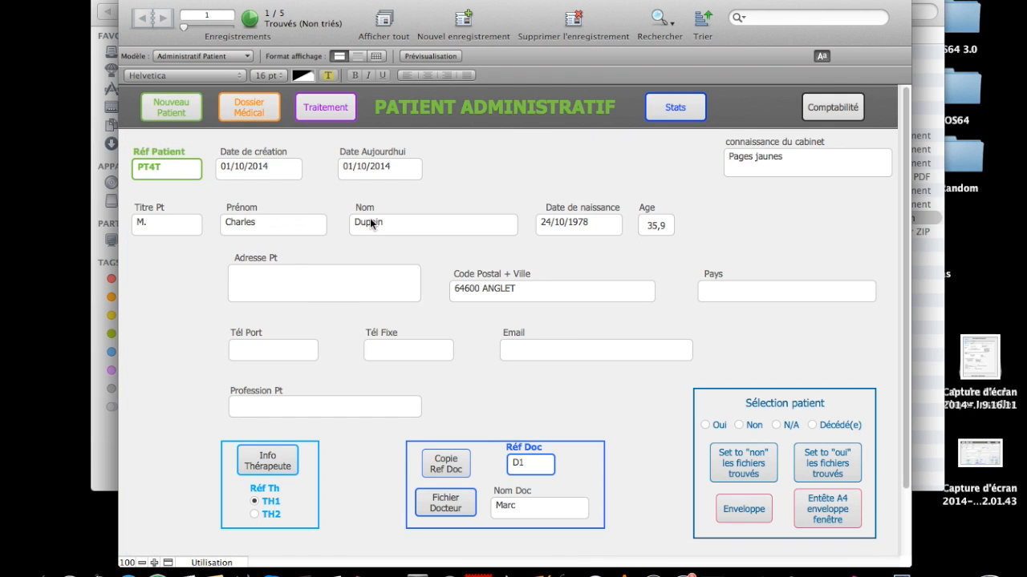
left_click(267, 463)
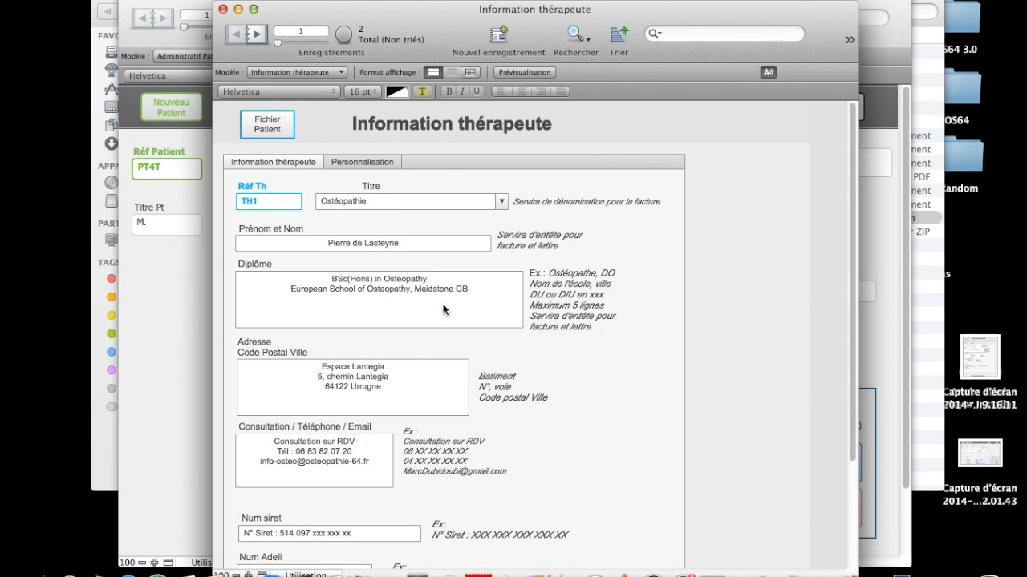
left_click(357, 163)
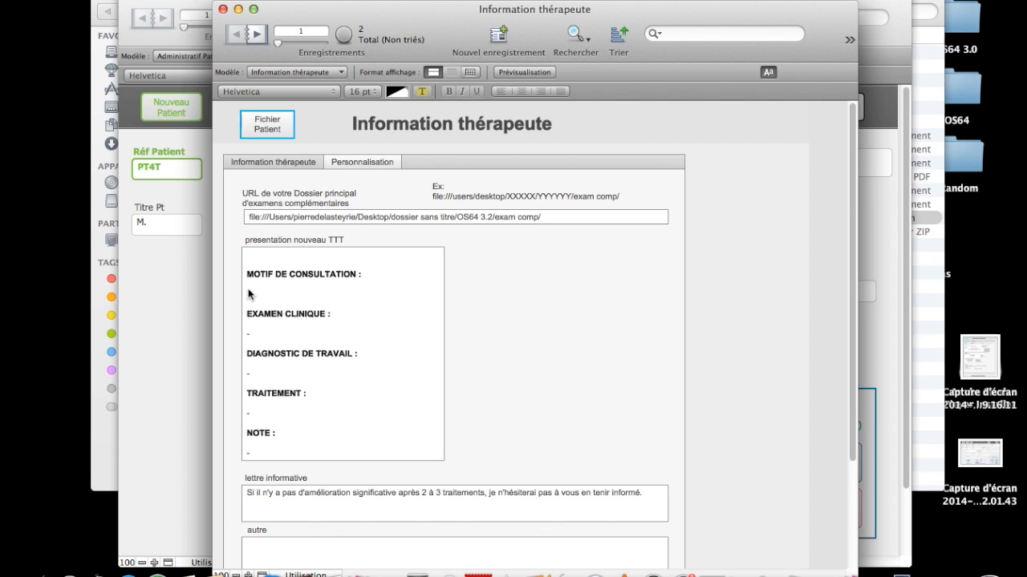
left_click(302, 273)
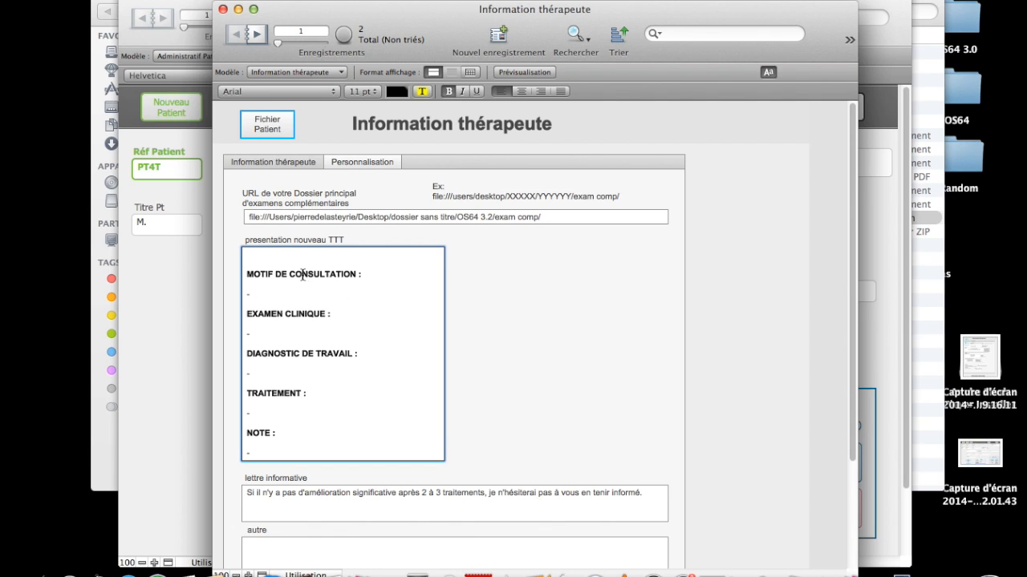
double_click(301, 273)
key("BackSpace")
left_click(524, 297)
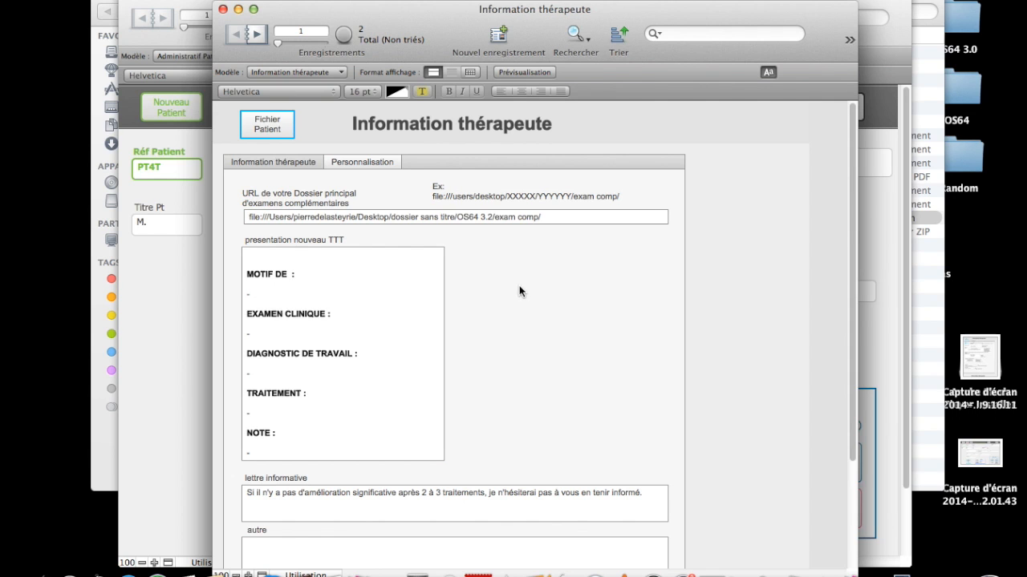
left_click(224, 10)
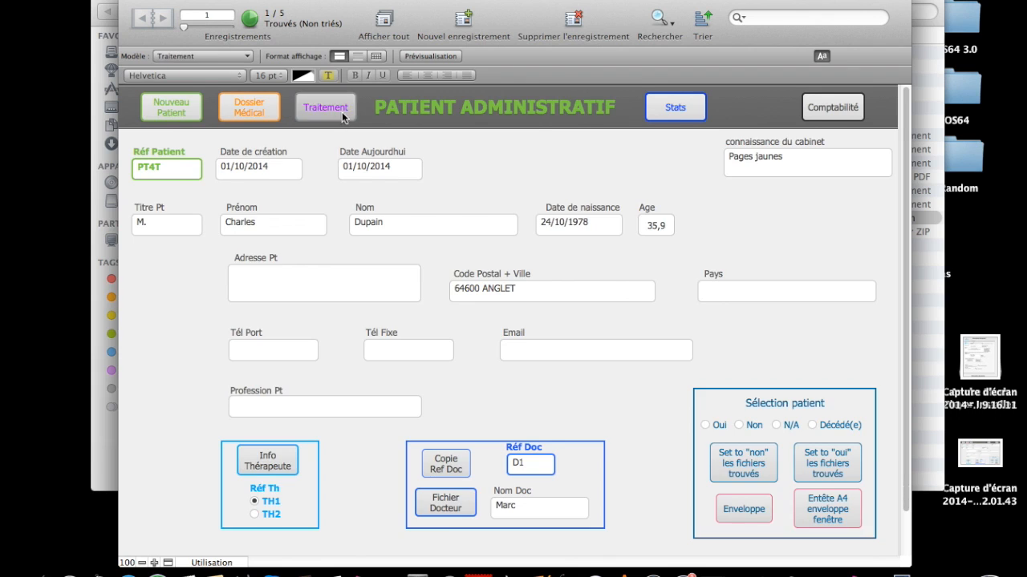
- Return to the patient's treatment sheet and add a third treatment entry based on the edited template
left_click(325, 104)
left_click(639, 241)
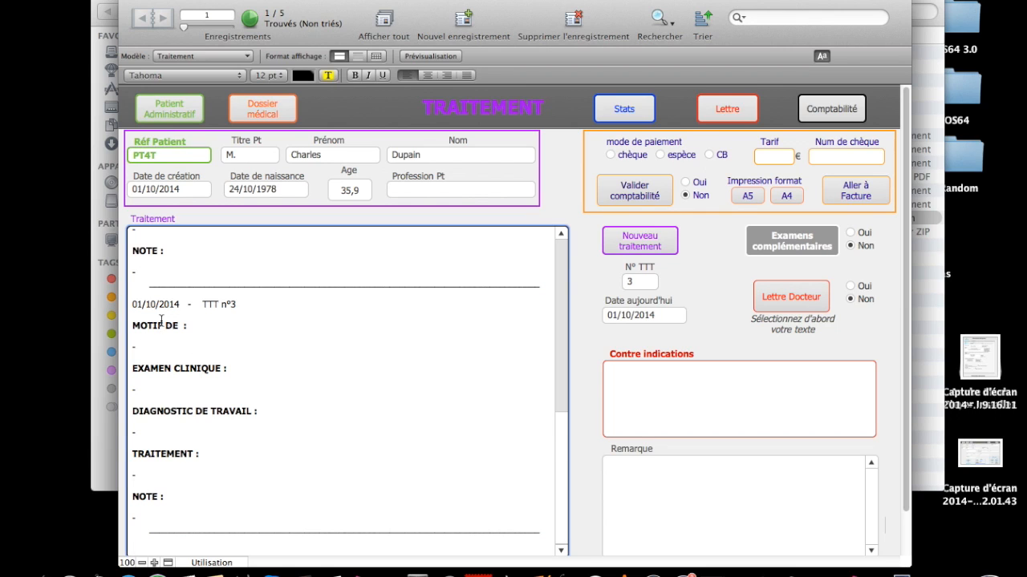
left_click(158, 329)
left_click(150, 348)
- Restore the word CONSULTATION after MOTIF DE in the new-treatment template of the therapist's personalisation settings
left_click(190, 123)
left_click(191, 120)
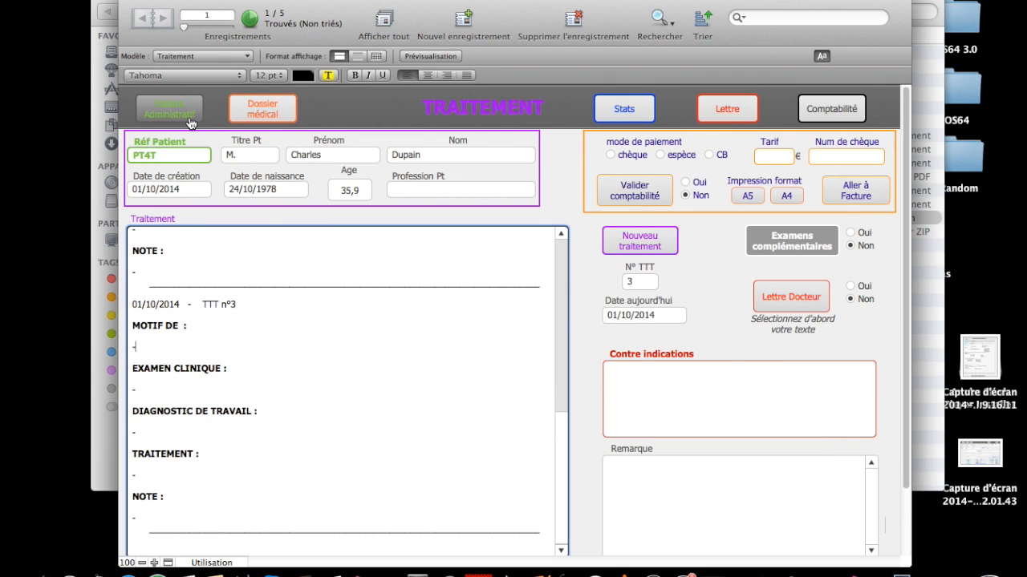
left_click(287, 458)
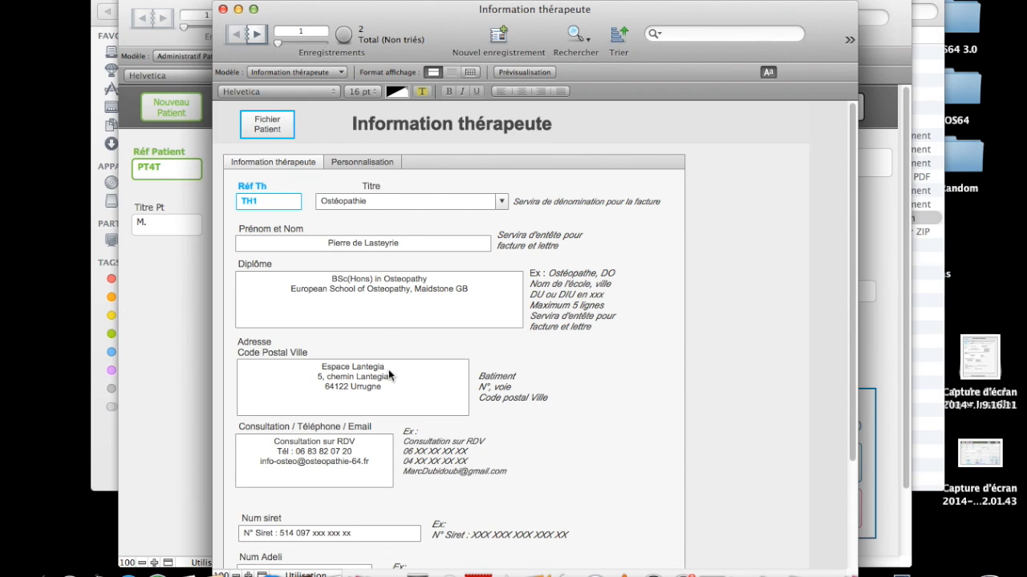
left_click(361, 162)
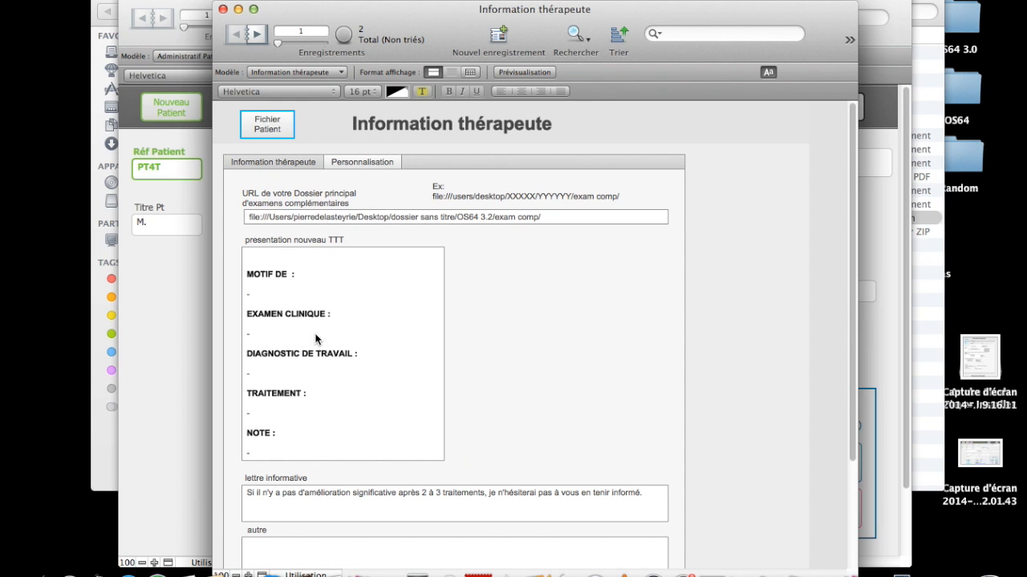
left_click(293, 274)
type("CONSULTATION")
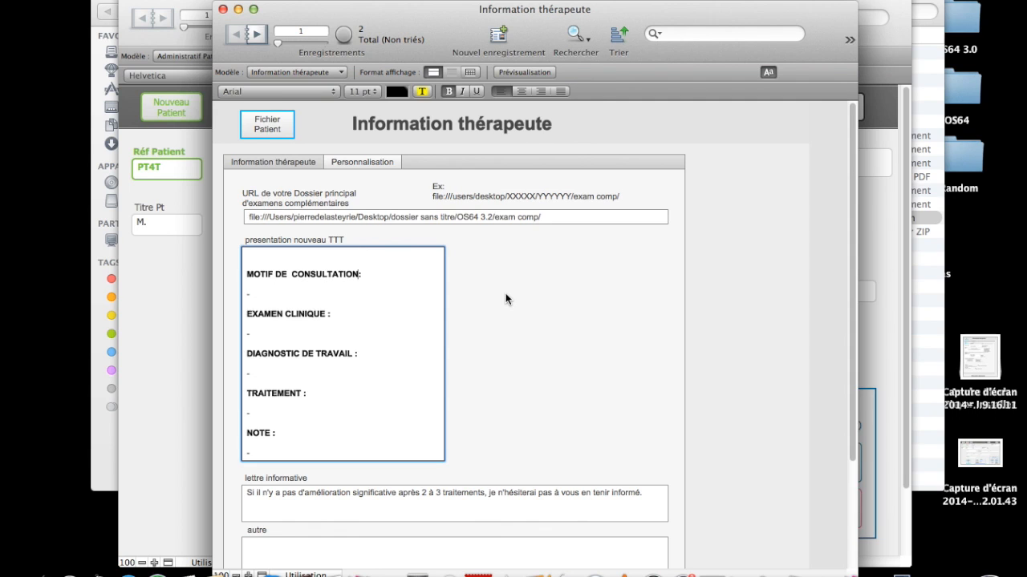
left_click(521, 299)
- Go back to the patient's treatment sheet and add a fourth treatment entry with the restored template
left_click(186, 119)
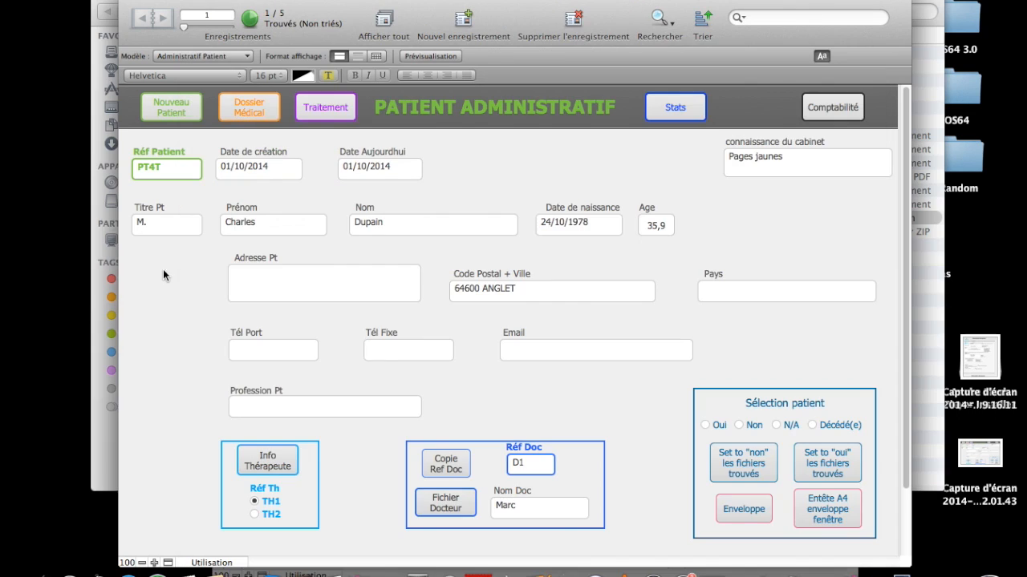
left_click(325, 106)
scroll(377, 408, "down", 2)
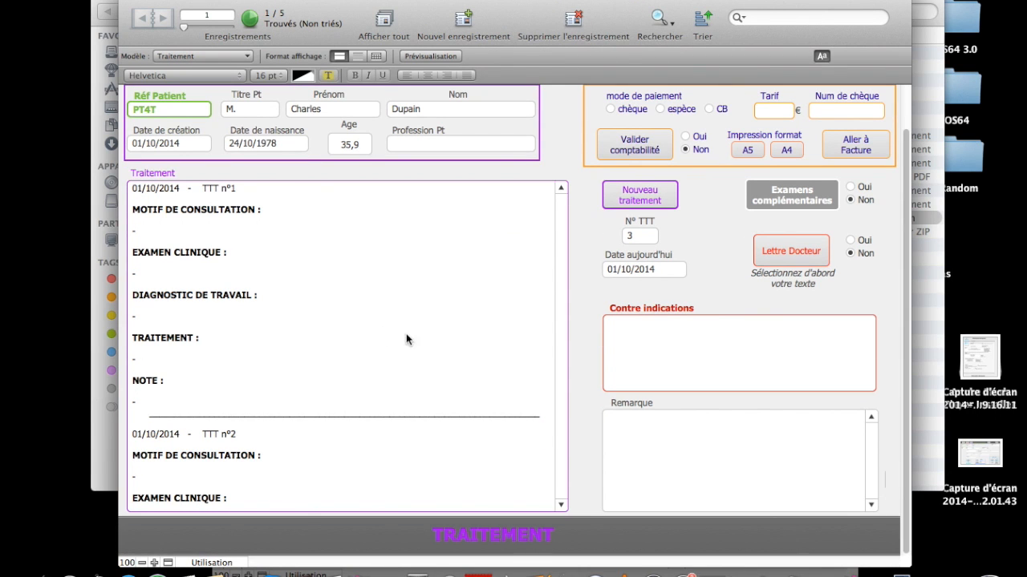
left_click(640, 198)
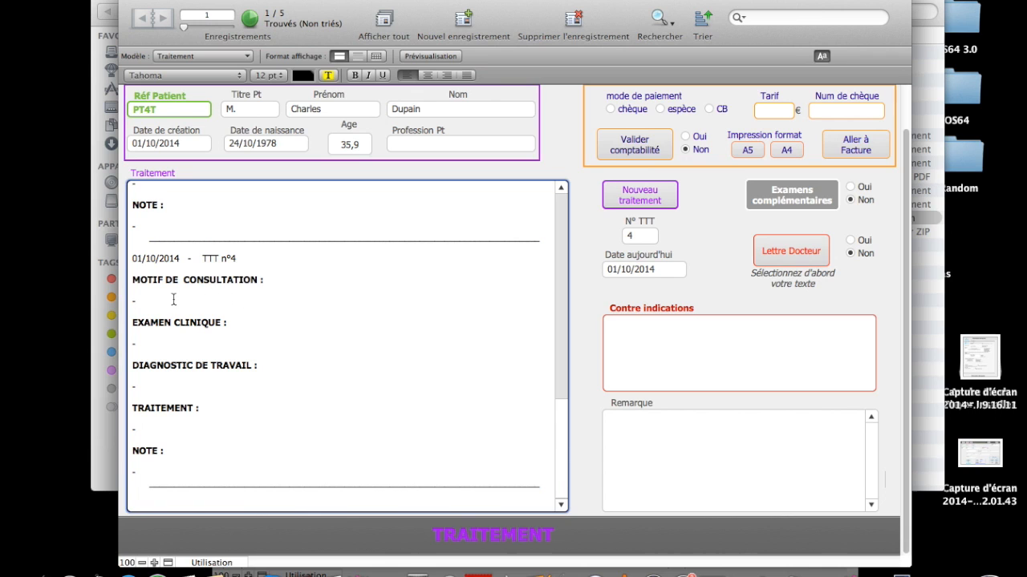
scroll(230, 228, "up", 3)
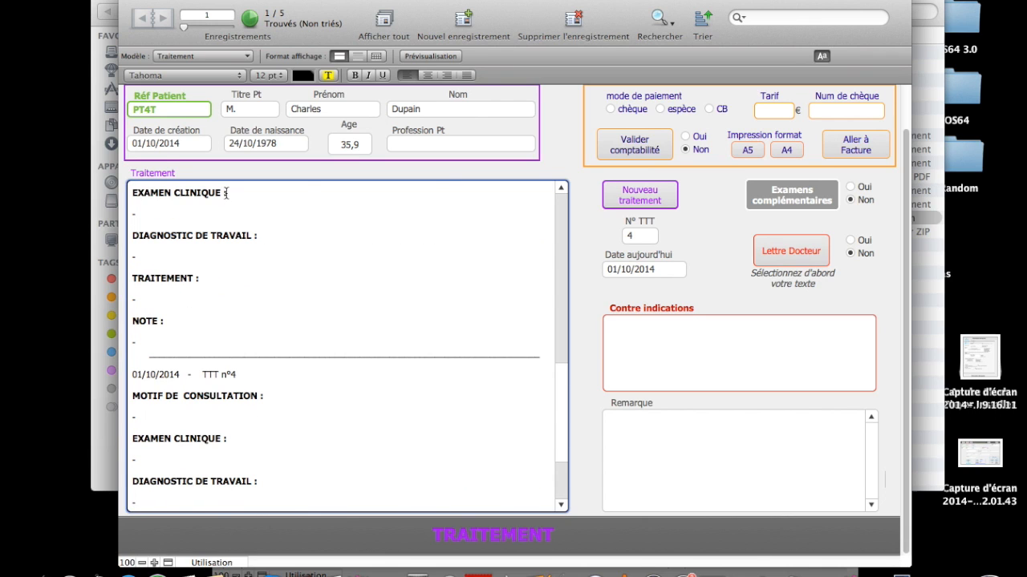
scroll(640, 266, "up", 2)
- View the consultation reason field in the patient's medical record and return to the treatment sheet
left_click(262, 108)
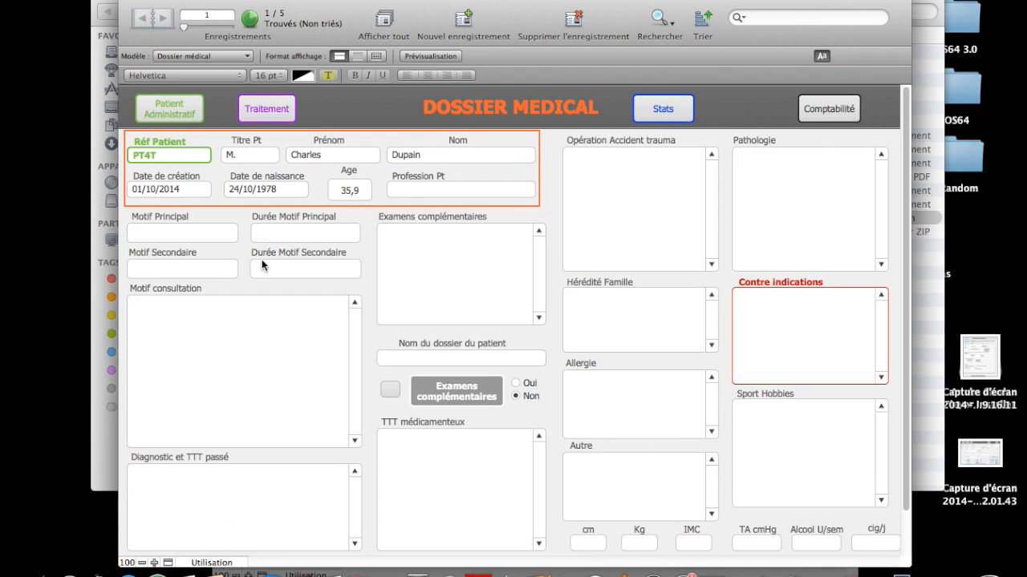
left_click(242, 438)
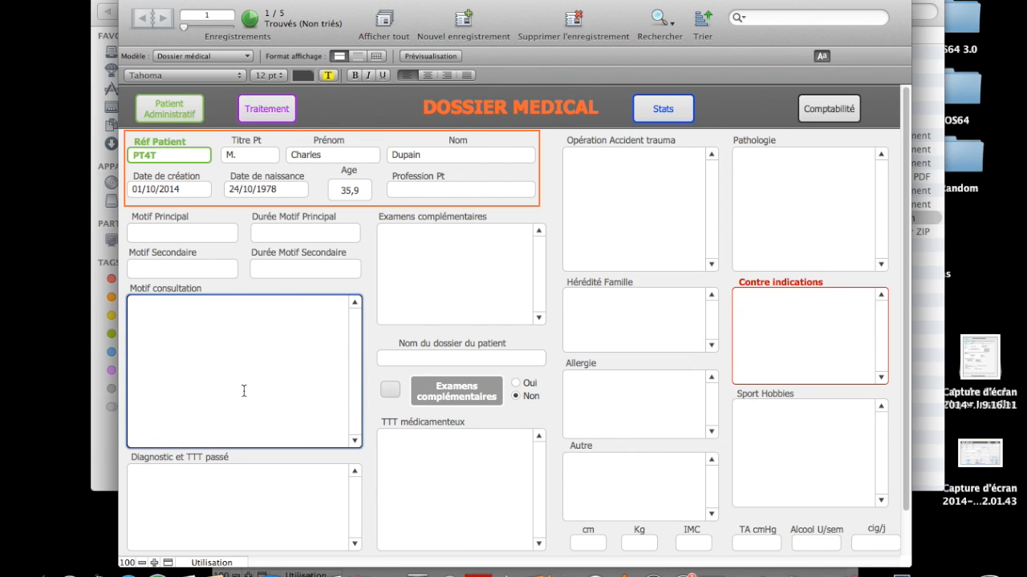
left_click(255, 120)
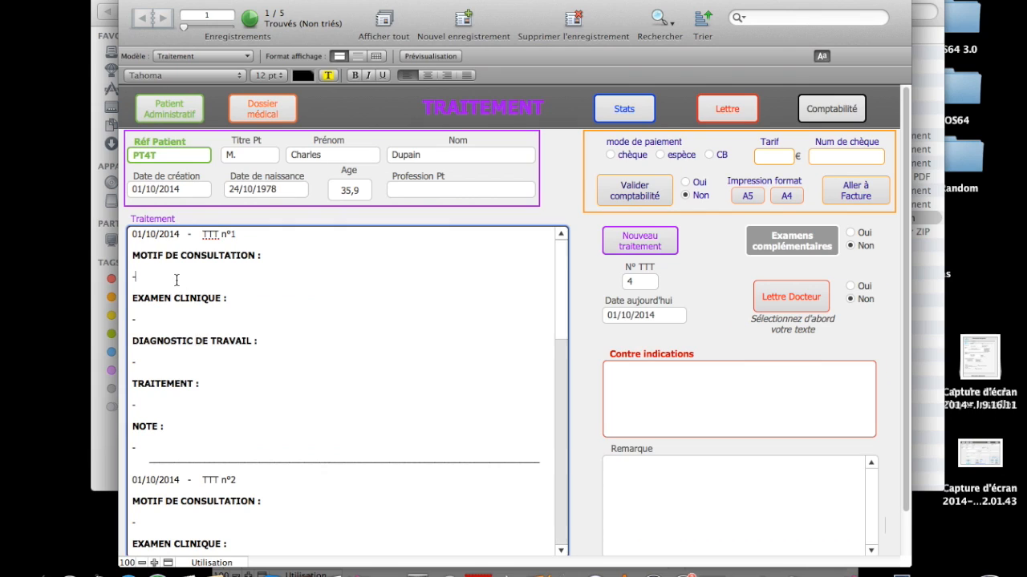
- Examine the sections of the patient's treatment history from the first entry through the fourth
left_click(178, 325)
left_click(201, 449)
scroll(324, 402, "down", 5)
scroll(324, 401, "down", 5)
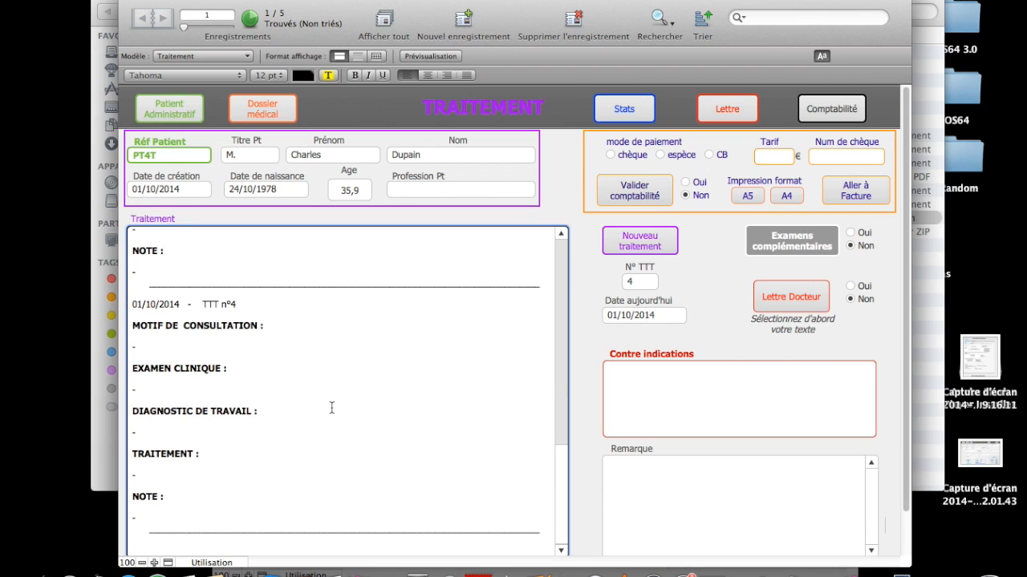
scroll(367, 401, "up", 10)
scroll(368, 398, "down", 3)
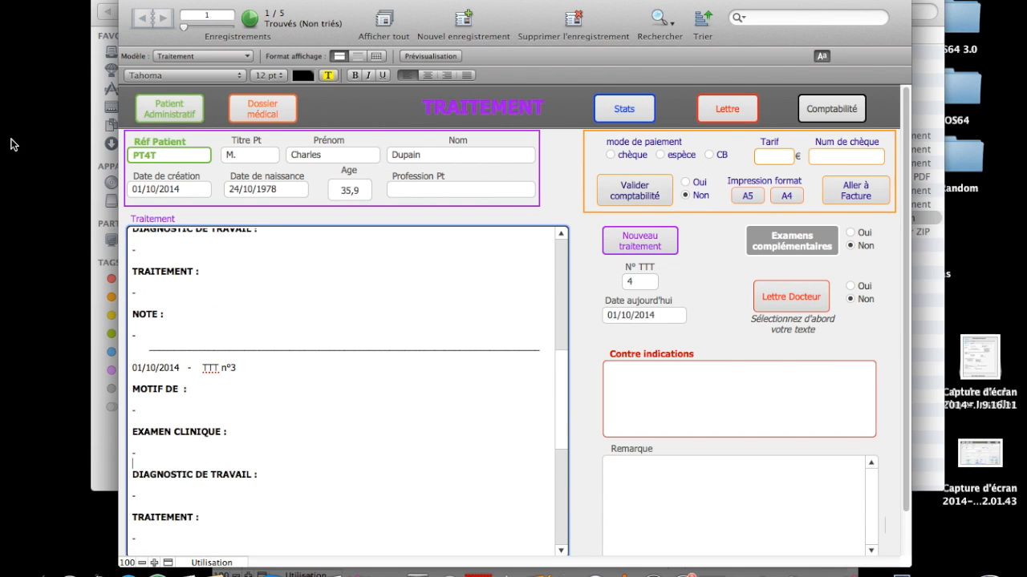
scroll(276, 433, "up", 5)
scroll(276, 433, "down", 11)
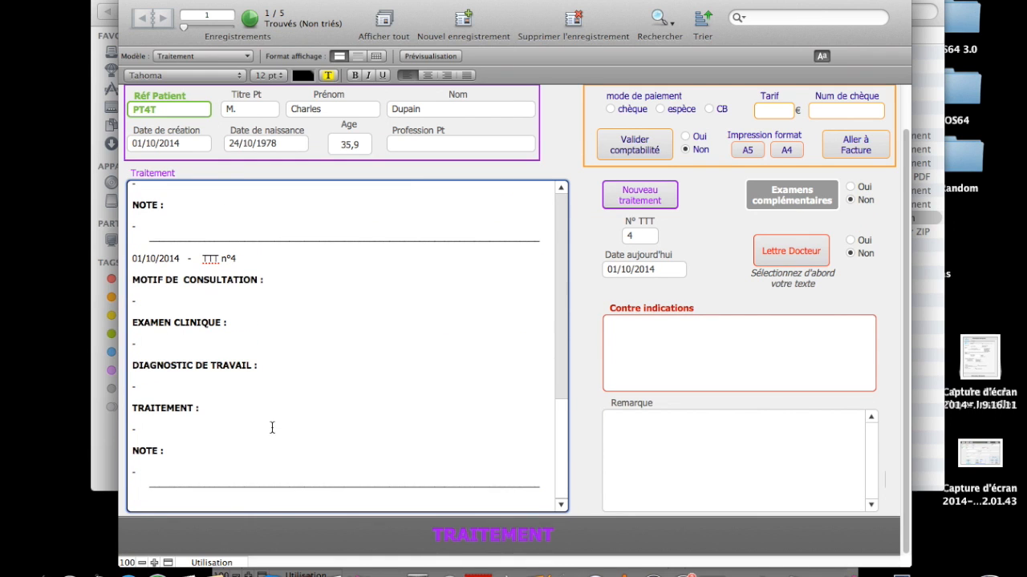
left_click(594, 303)
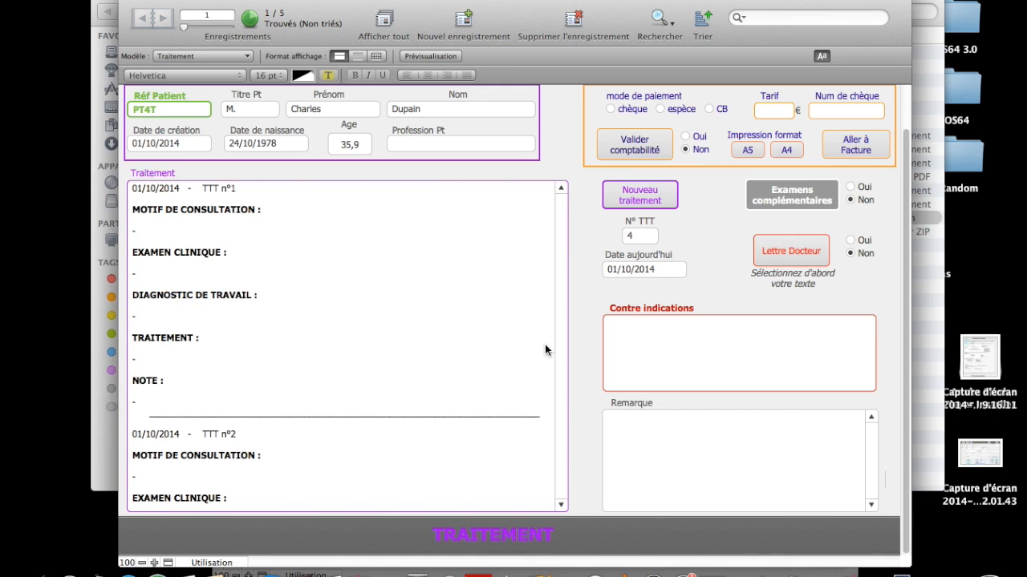
- Set the payment method to espèce and the fee to 50 €, checking the available fee choices
scroll(535, 250, "up", 2)
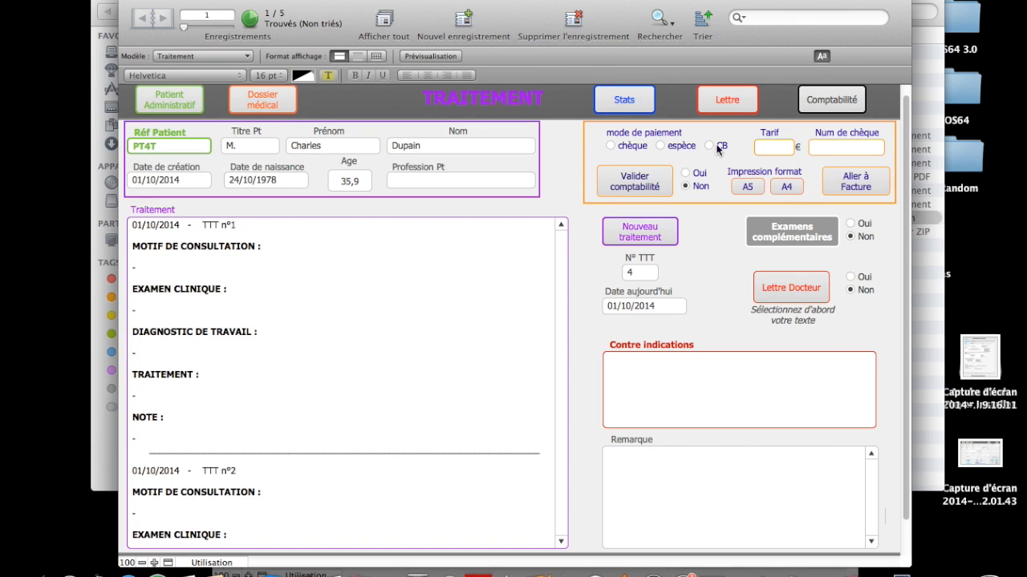
left_click(660, 146)
left_click(772, 147)
left_click(790, 178)
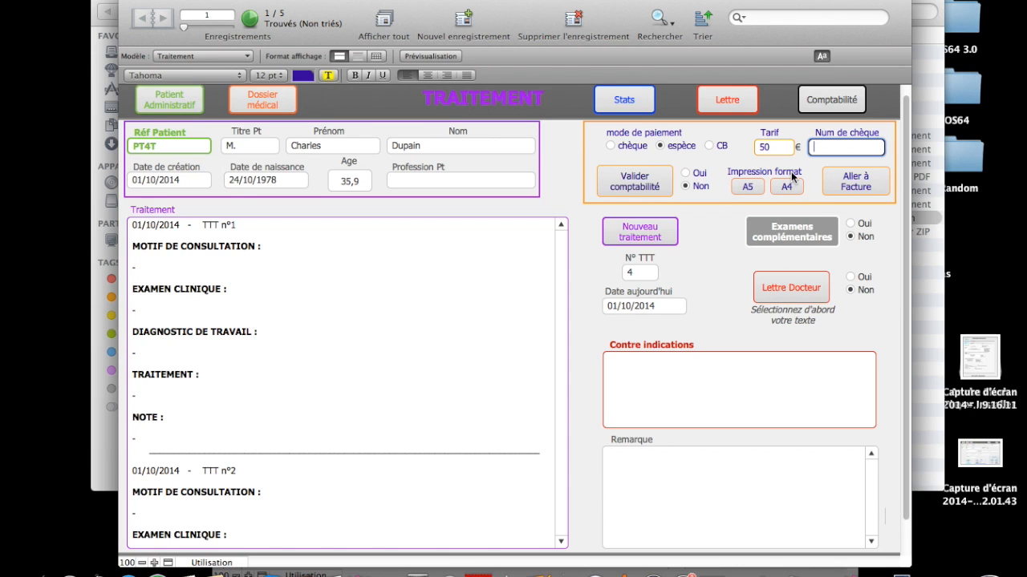
left_click(778, 150)
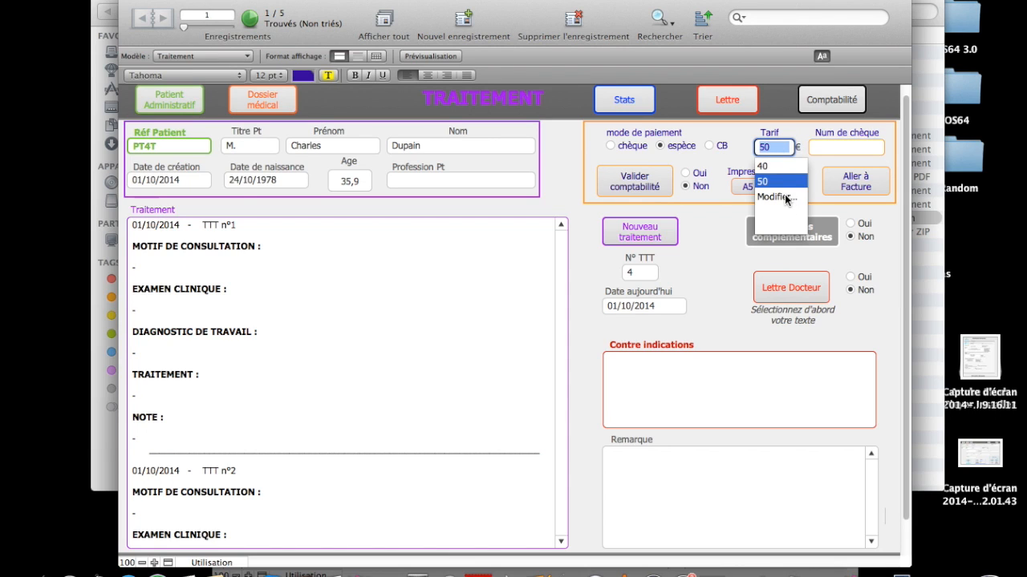
left_click(775, 149)
left_click(834, 147)
- Try to print the invoice, dismiss the alert, and validate the accounting for this treatment
left_click(717, 136)
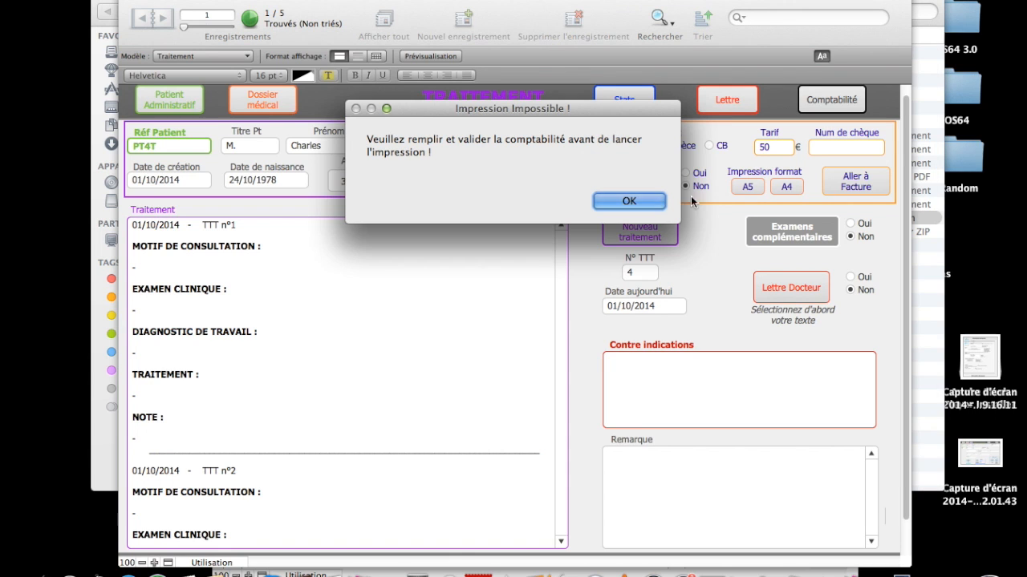
left_click(642, 204)
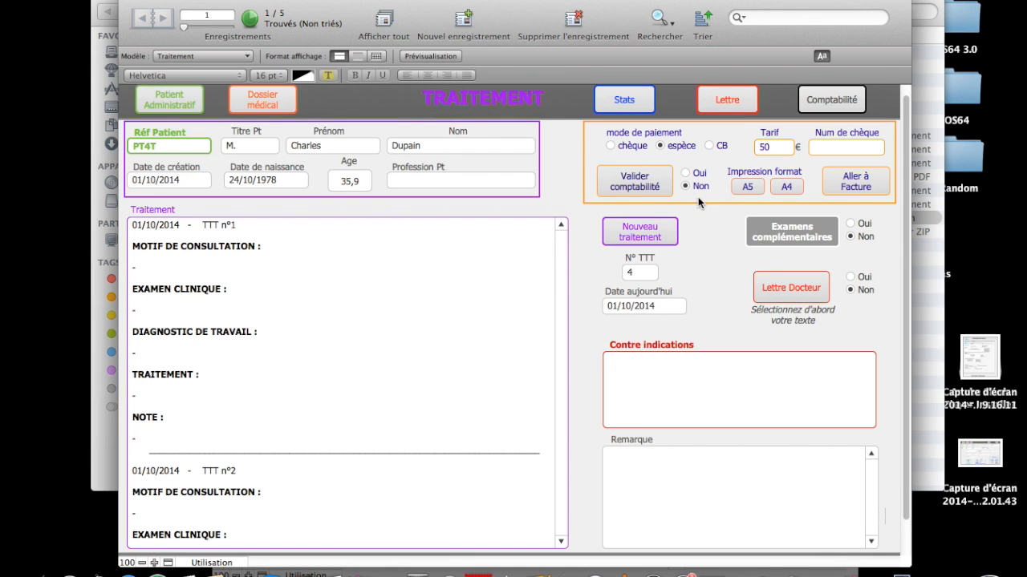
left_click(643, 198)
left_click(639, 187)
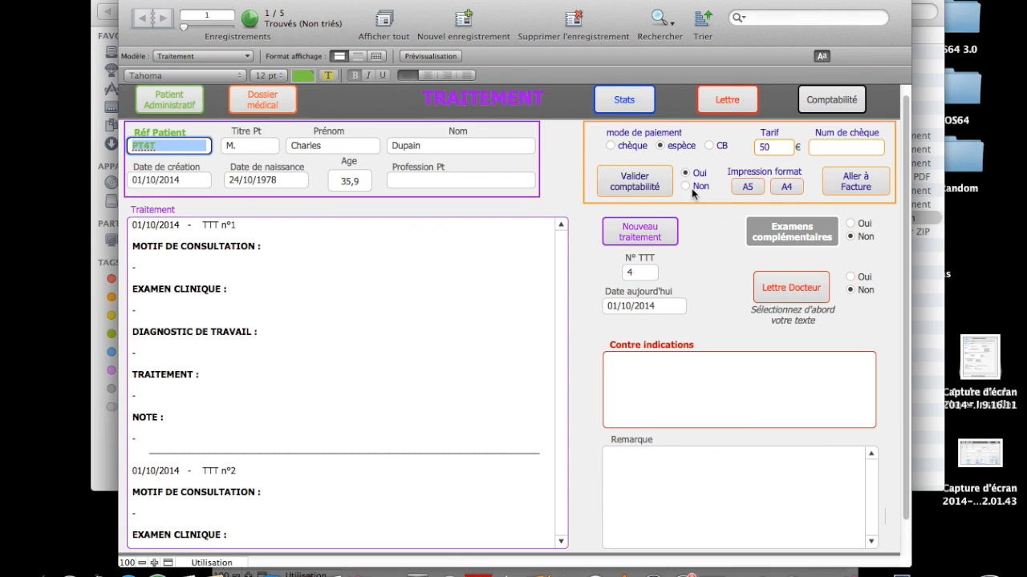
- View the detailed print settings for the A5 invoice and cancel both the print job and its script
left_click(757, 191)
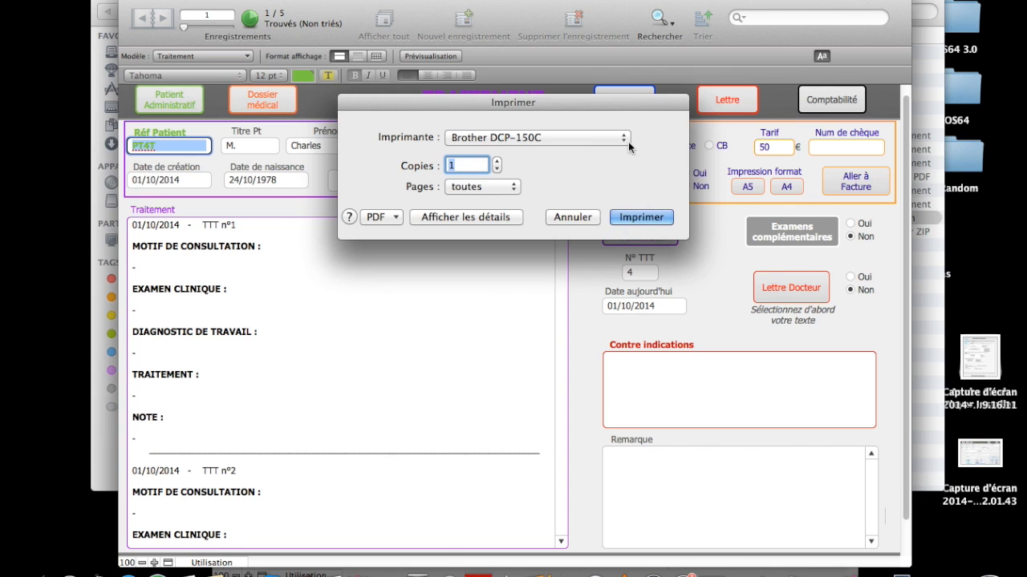
left_click(628, 141)
left_click(628, 138)
left_click(458, 217)
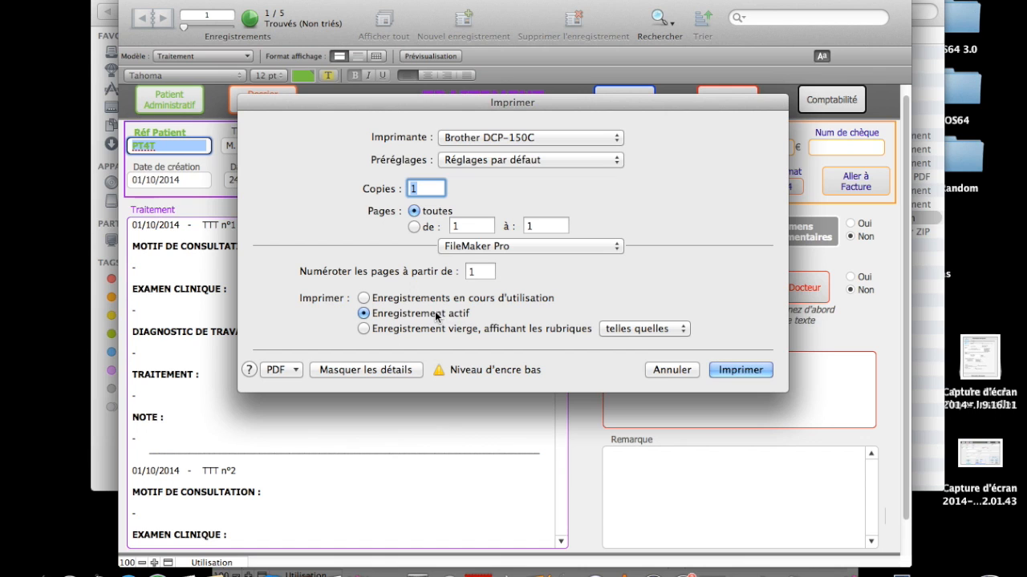
left_click(661, 369)
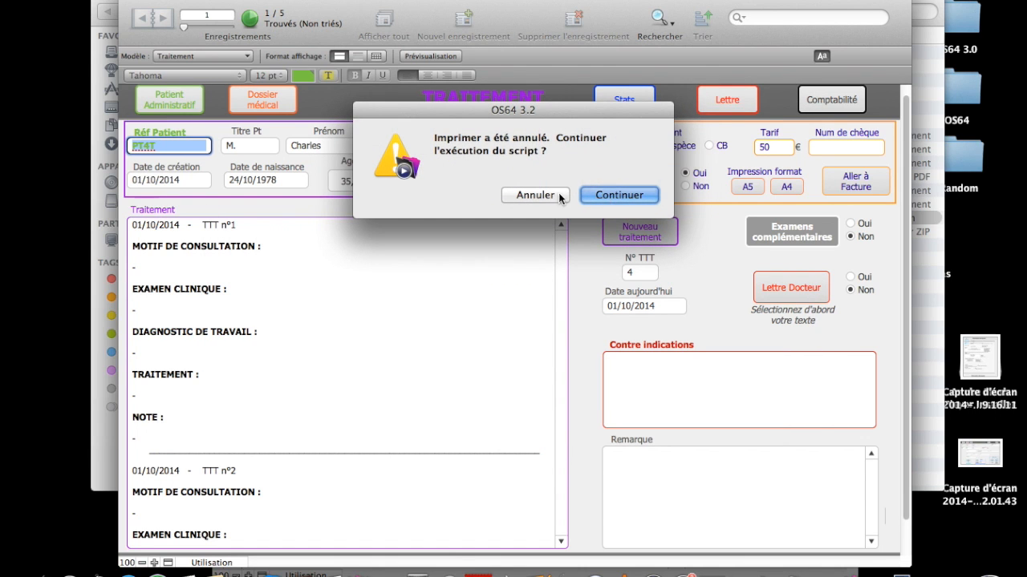
left_click(560, 198)
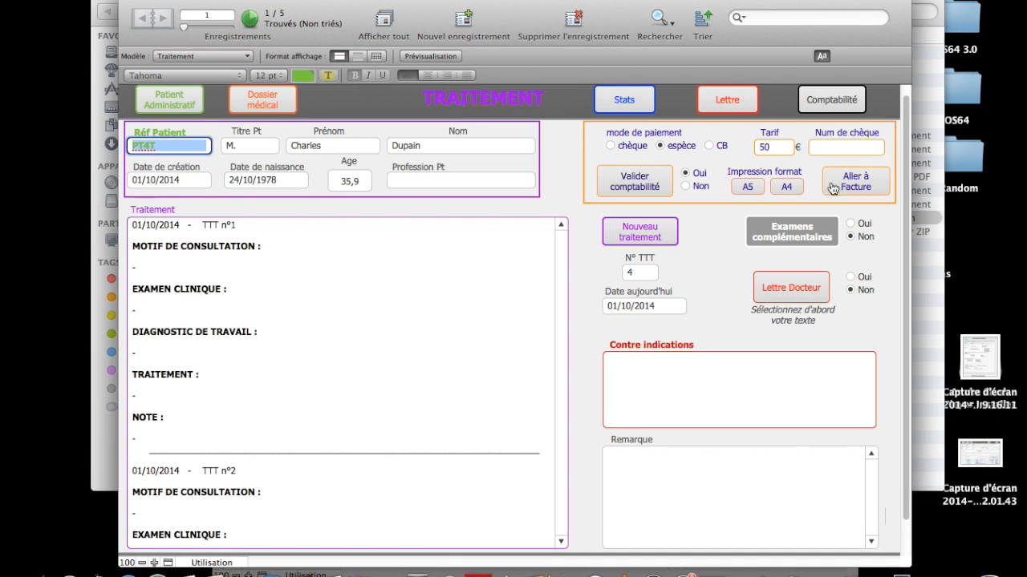
- Open the patient's invoice, review its print preview from header to signature box, and return to the treatment sheet
left_click(847, 183)
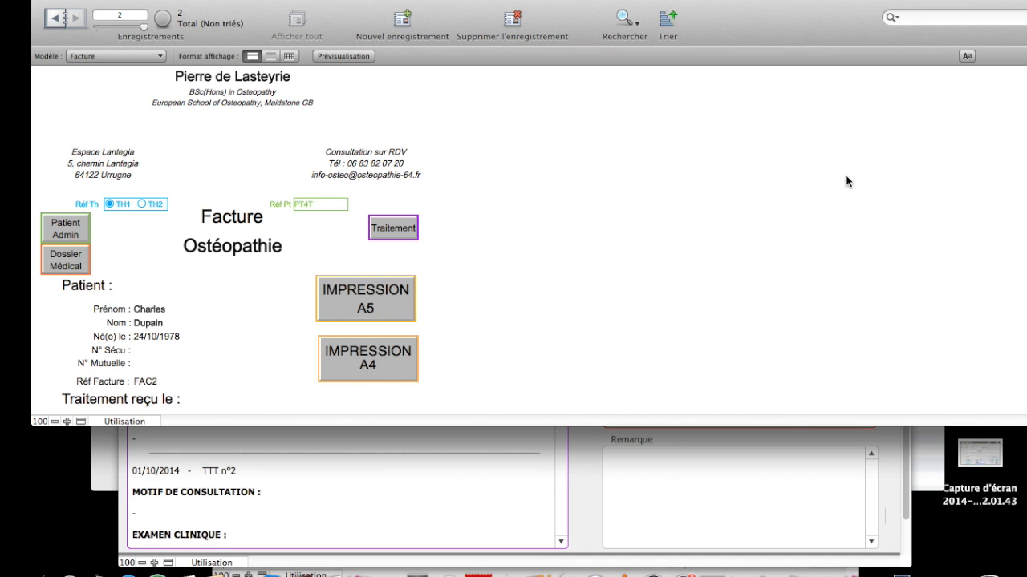
left_click(322, 60)
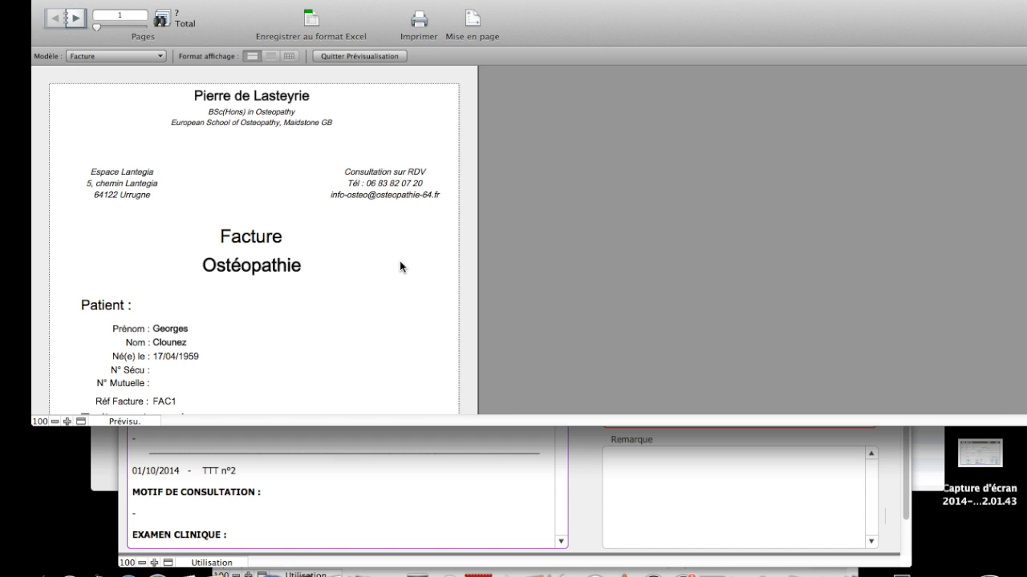
scroll(400, 266, "down", 1)
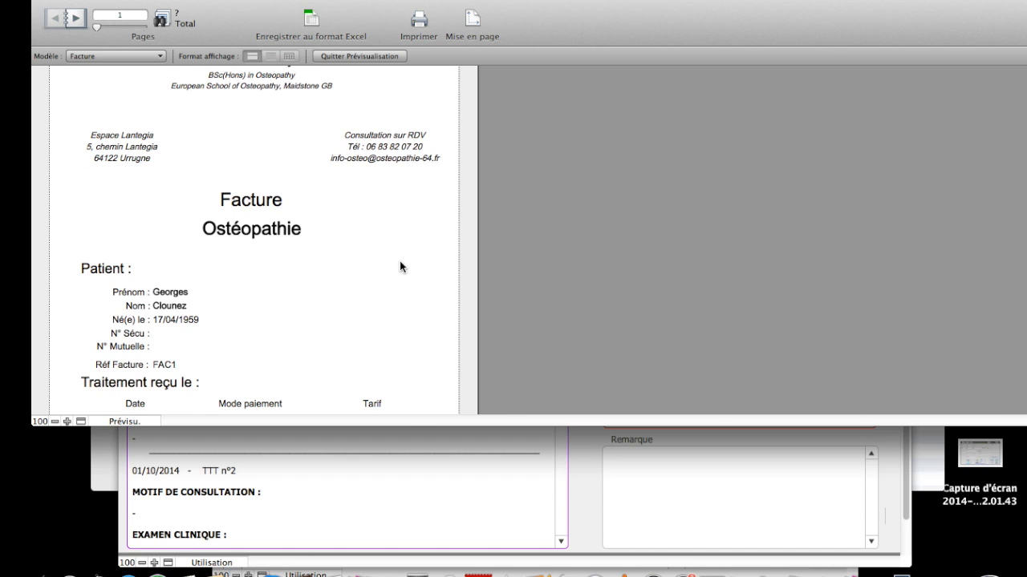
scroll(400, 266, "down", 7)
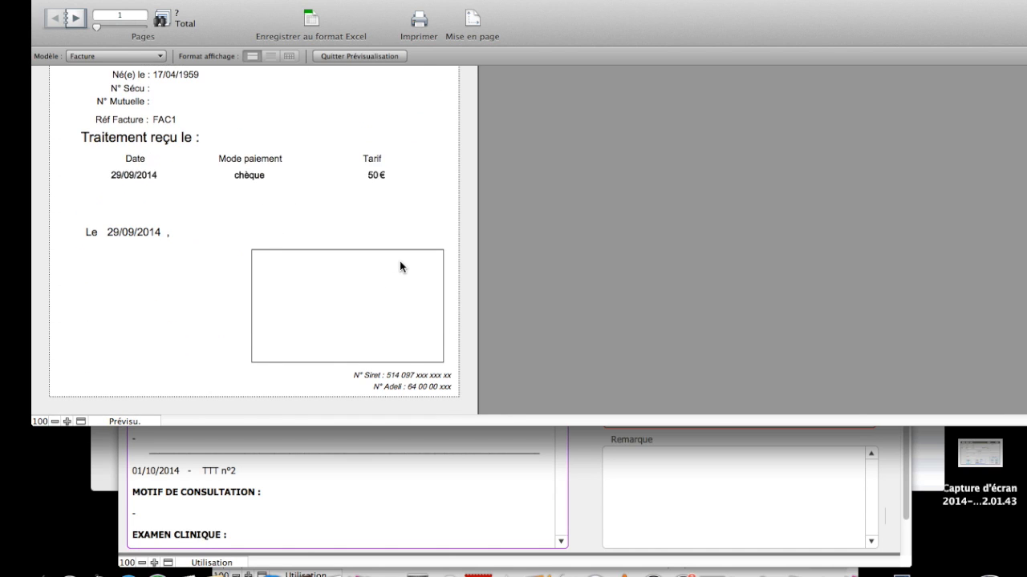
scroll(400, 260, "up", 8)
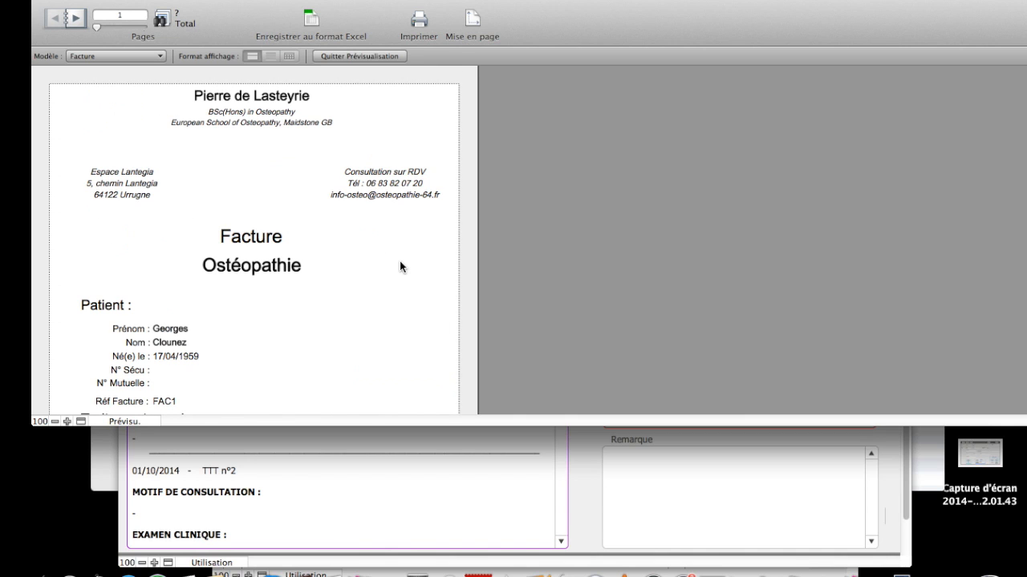
left_click(377, 56)
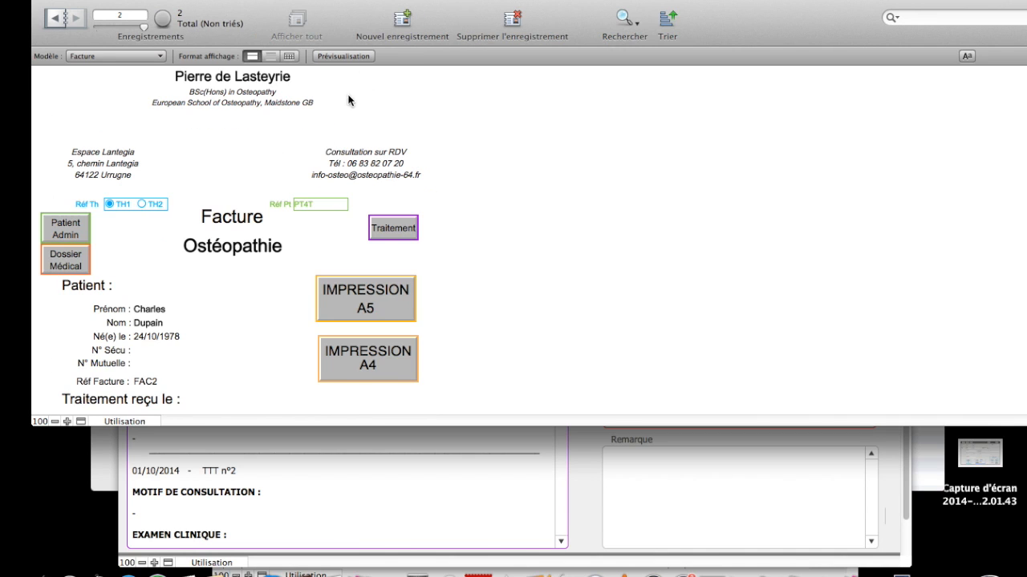
left_click(393, 228)
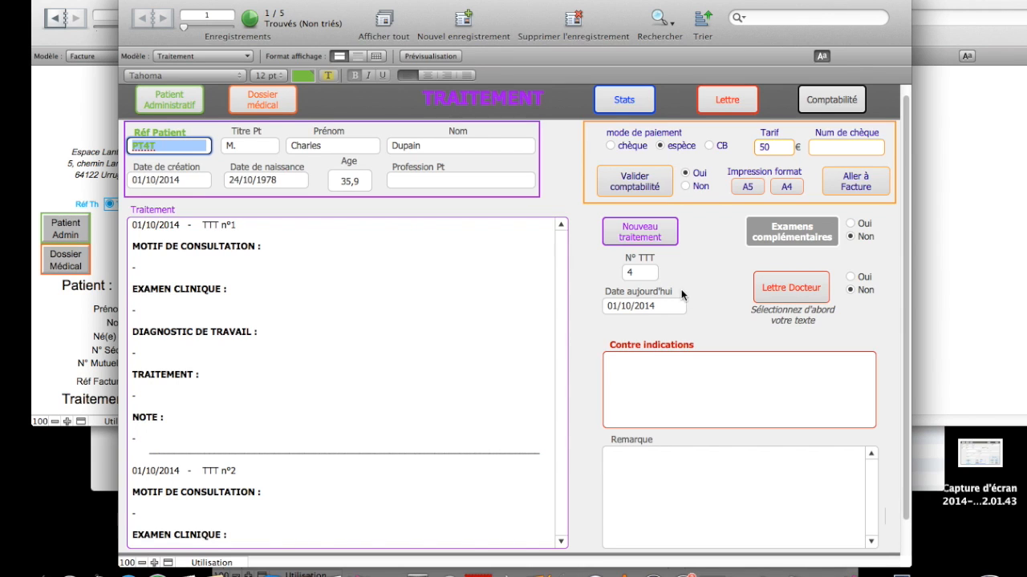
- Add a new treatment entry for the patient and set its payment method to chèque, leaving the cheque number empty
left_click(611, 234)
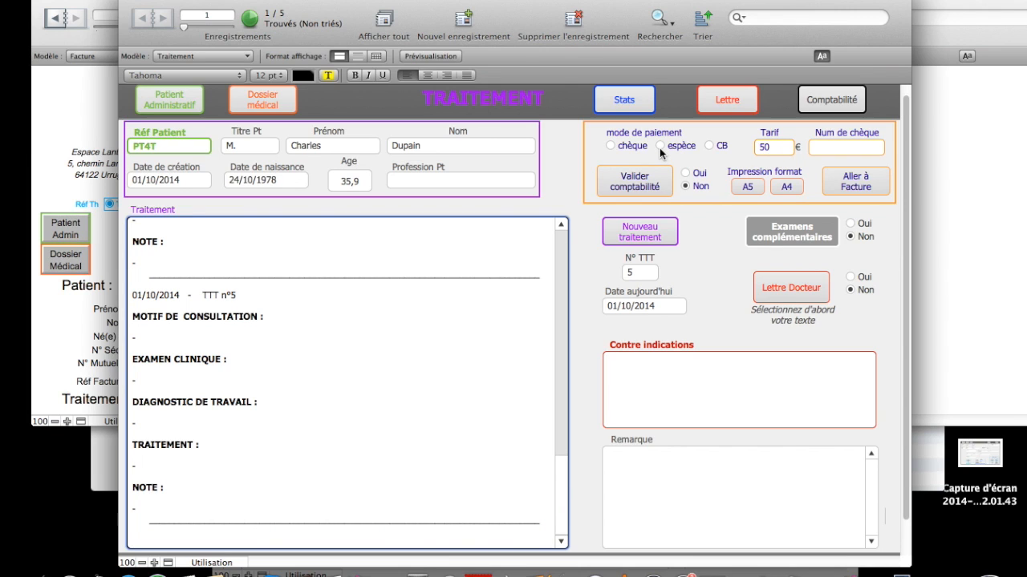
left_click(609, 145)
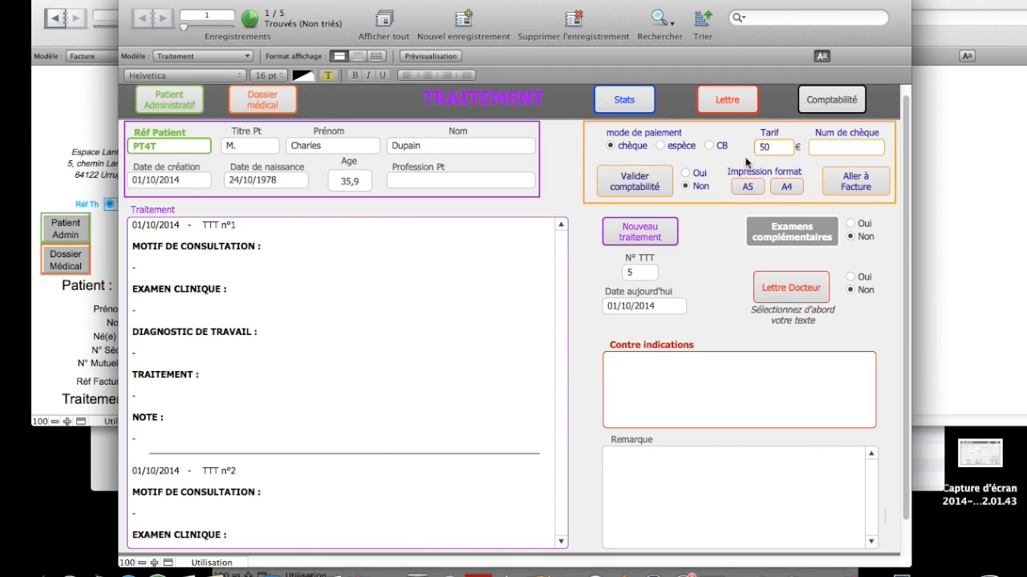
left_click(823, 149)
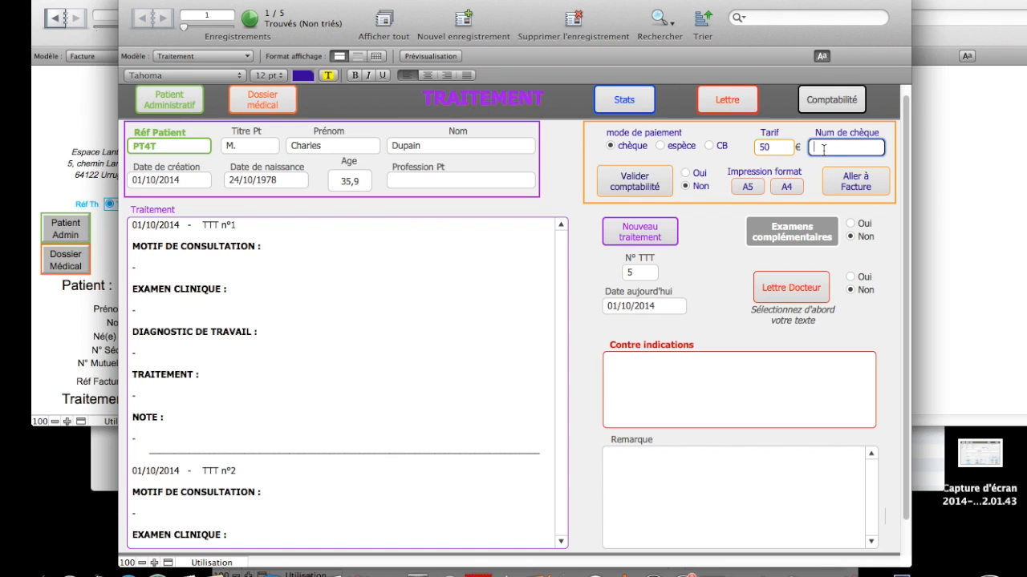
- Validate the accounting for the new cheque-paid treatment
left_click(654, 179)
left_click(651, 182)
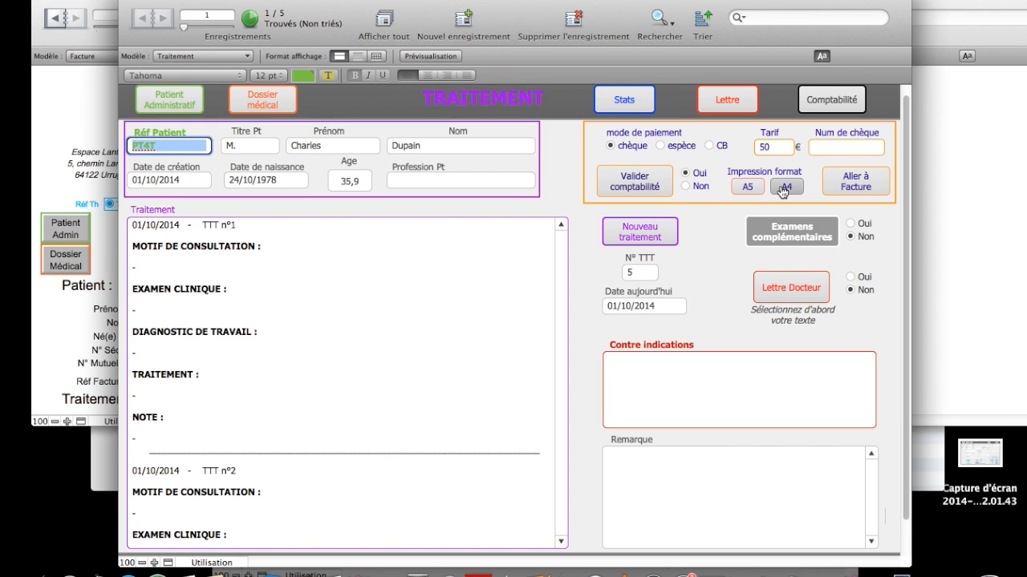
left_click(718, 216)
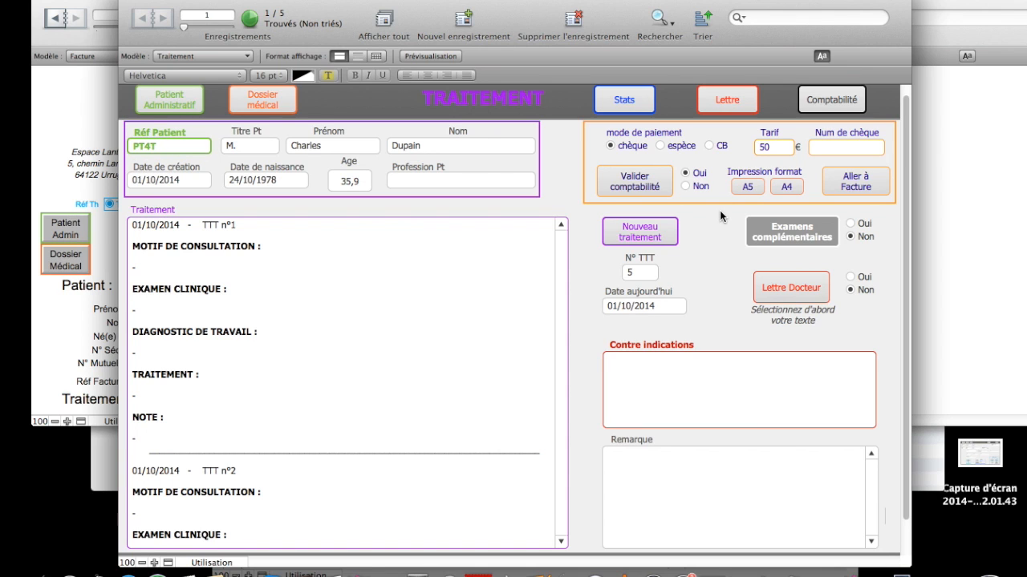
- In the accounting table, enter 564335 as the cheque number of the third invoice
left_click(828, 108)
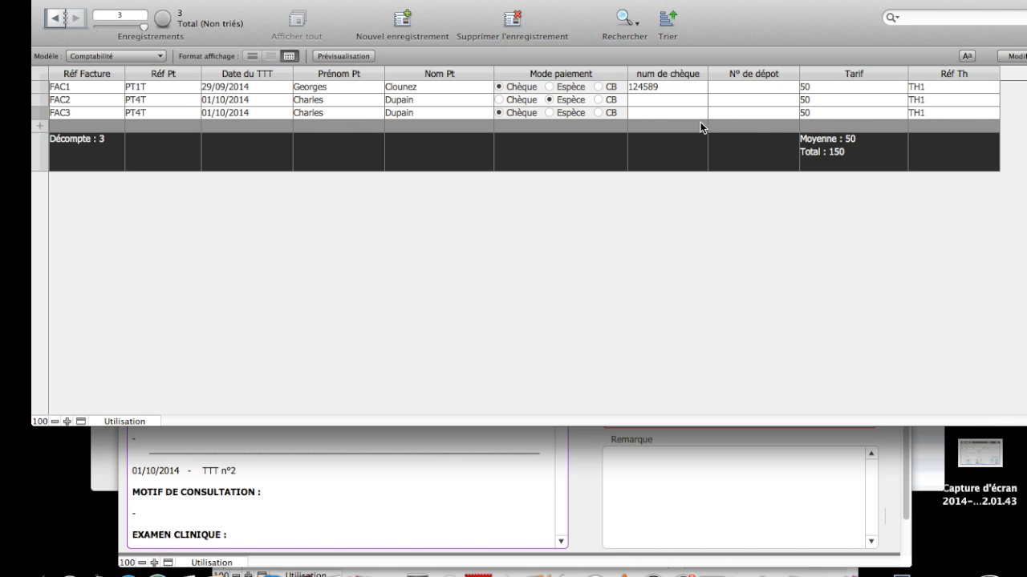
left_click(655, 116)
type("564336")
left_click(650, 266)
- Reopen the accounting table, switch it to the Facture layout, and return to the treatment sheet
left_click(160, 57)
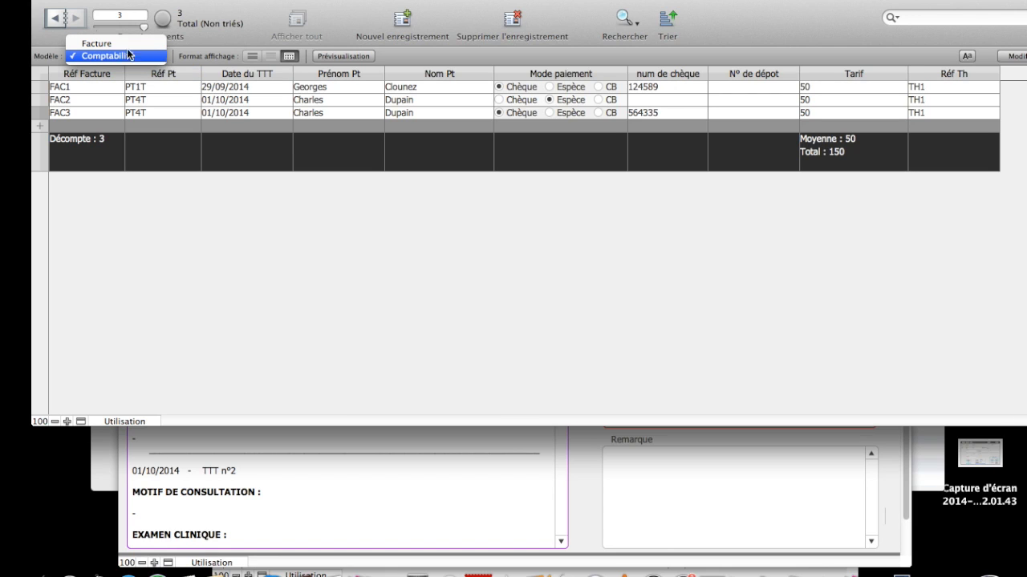
left_click(43, 1)
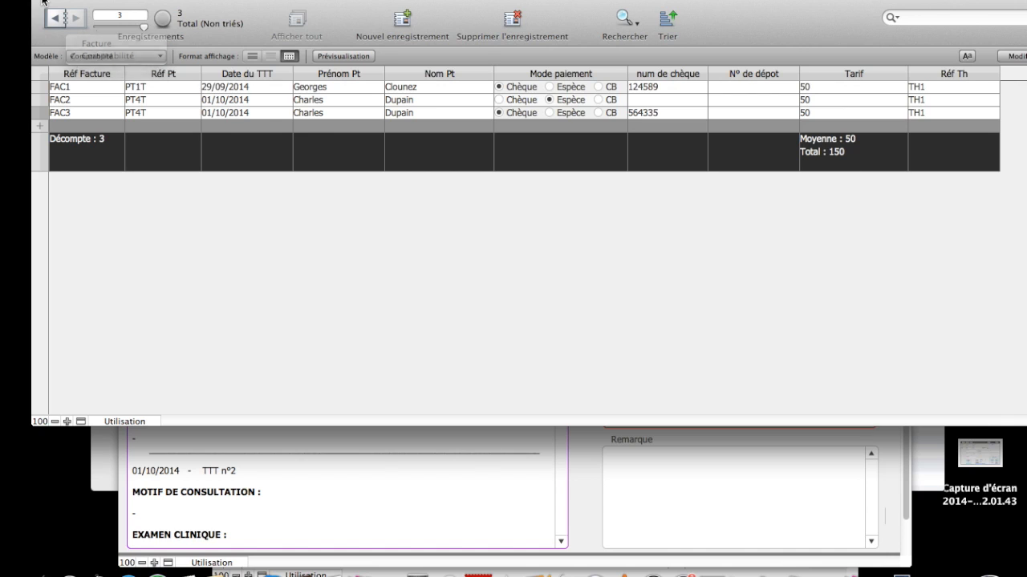
left_click(43, 1)
left_click(822, 109)
left_click(124, 58)
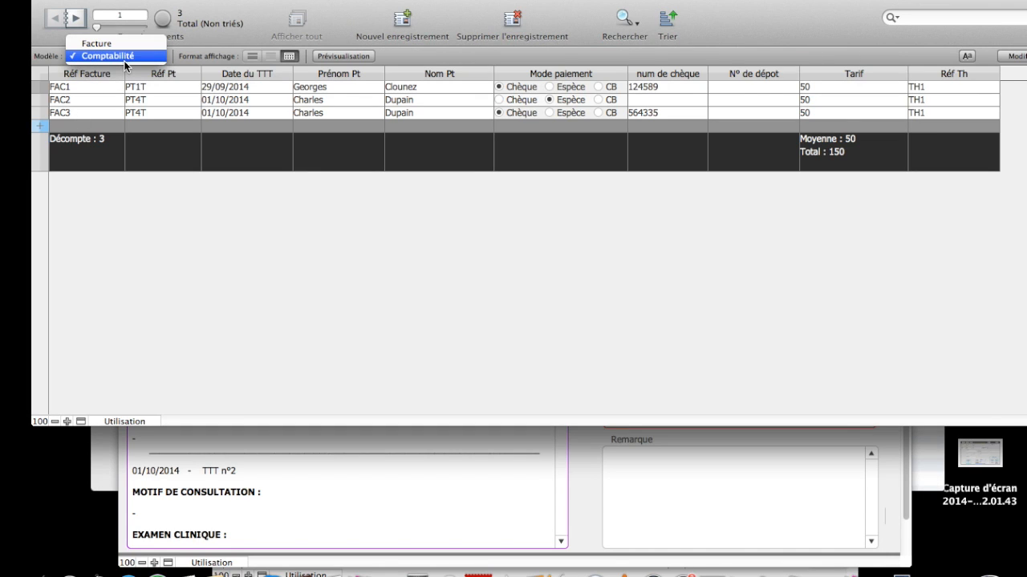
left_click(95, 42)
left_click(393, 227)
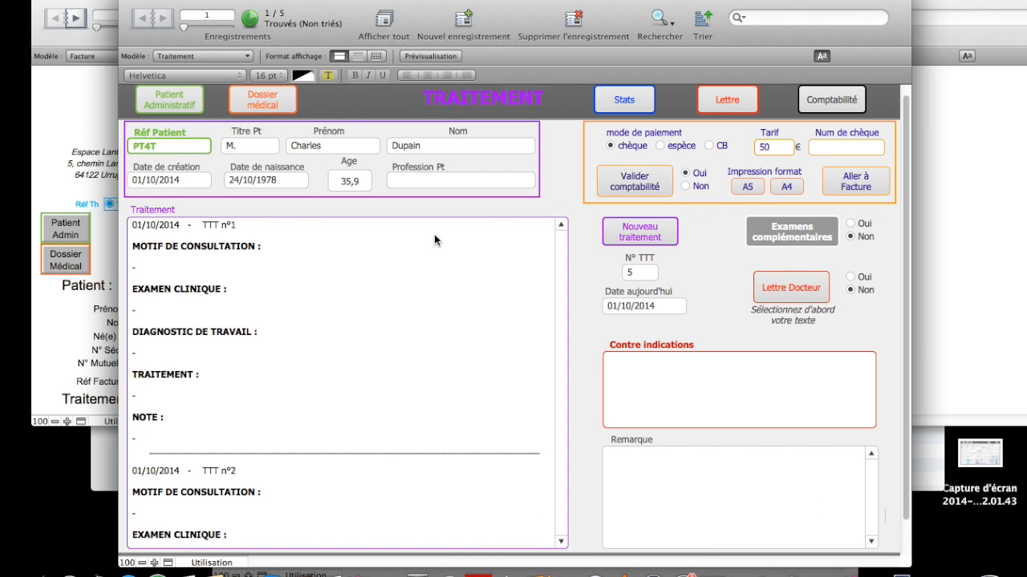
- Search the accounting table for treatments dated 09/2014
left_click(655, 175)
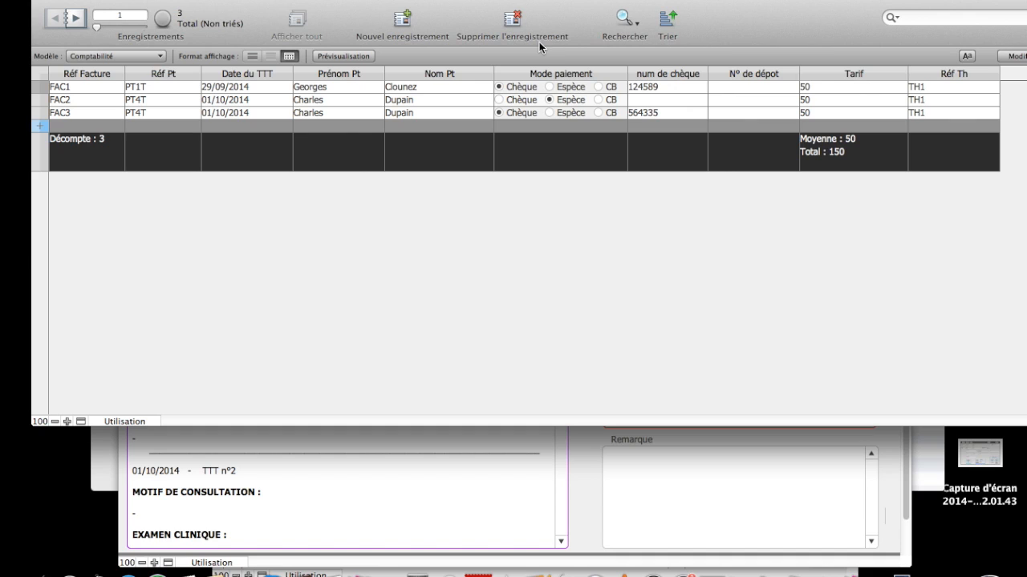
left_click(624, 19)
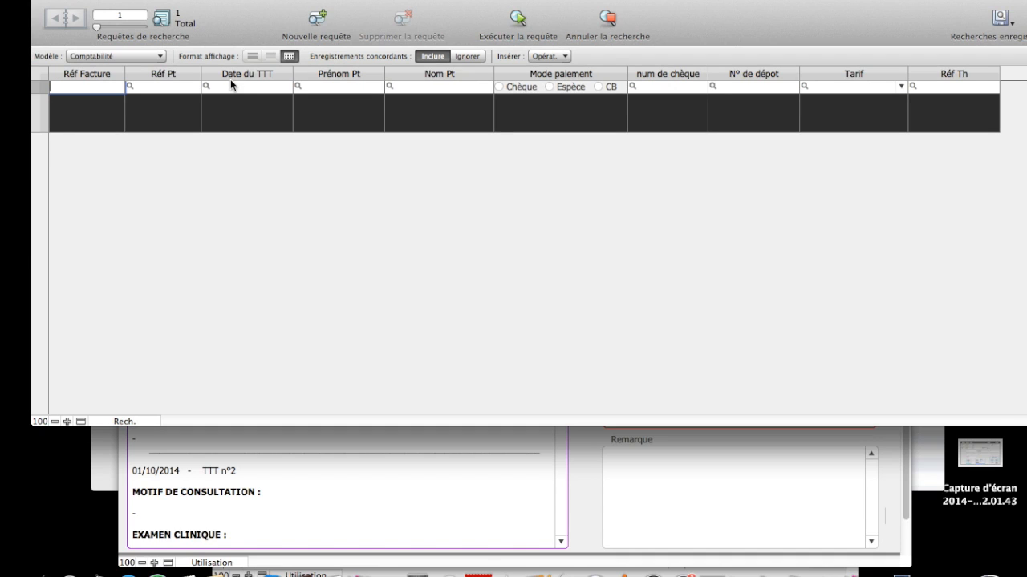
left_click(233, 87)
type("09/2014")
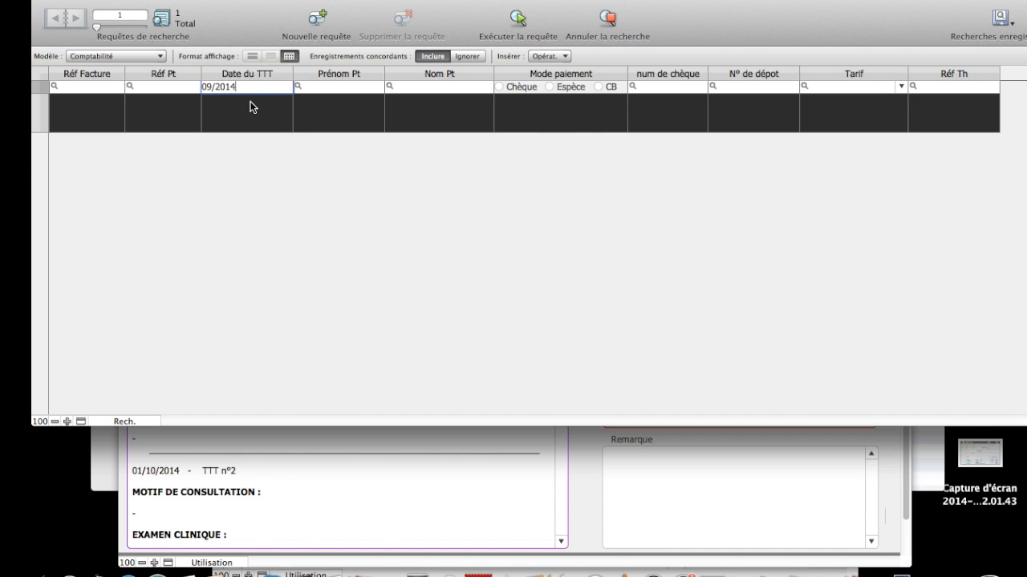
left_click(516, 19)
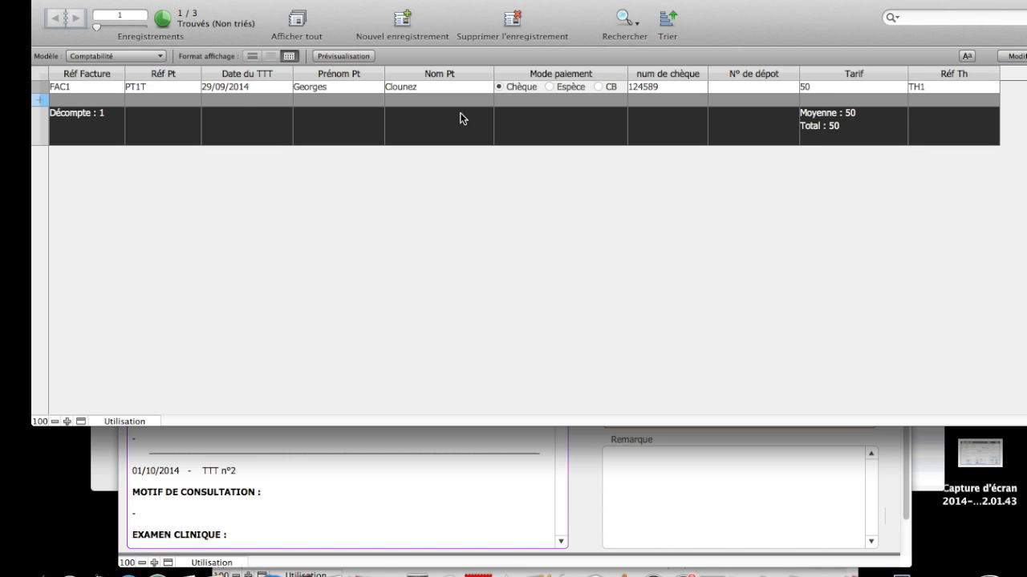
- Search the accounting table for espèce payments with the treatment date 09/2014
left_click(612, 27)
left_click(265, 87)
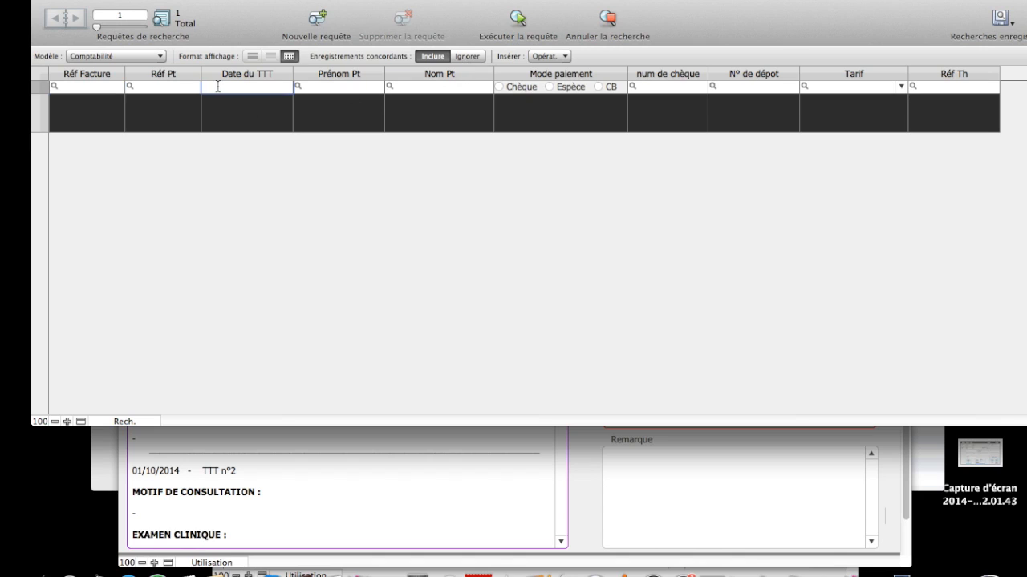
type("09/2014")
left_click(550, 87)
left_click(522, 24)
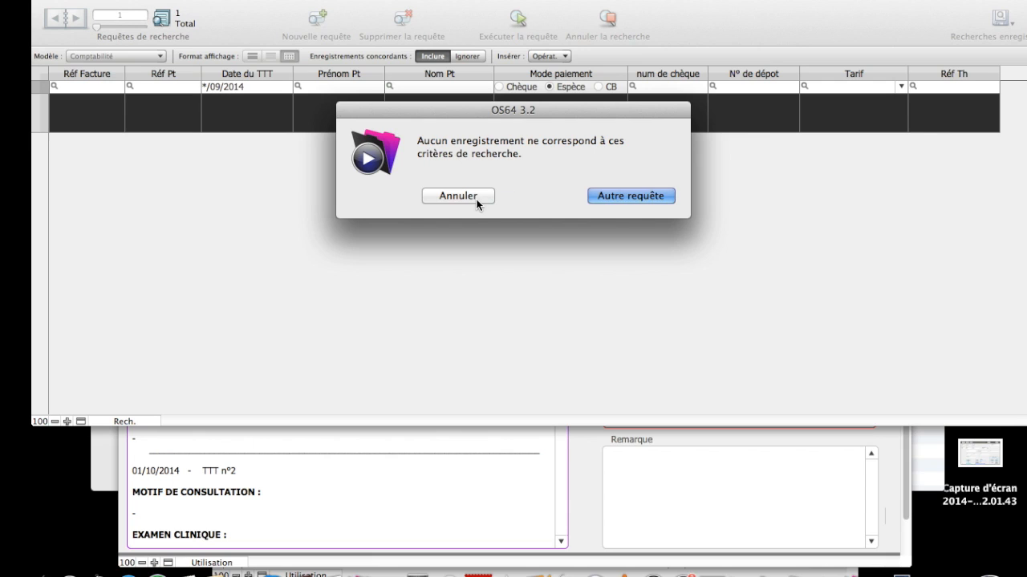
- Modify the treatment date criterion of the query and rerun the search for espèce payments
left_click(619, 197)
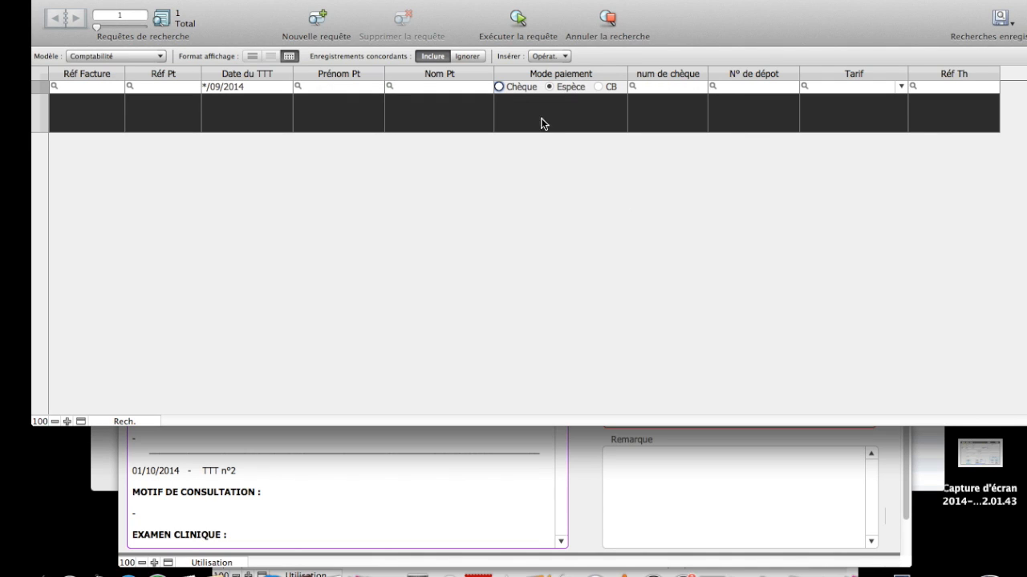
left_click(215, 90)
key("Return")
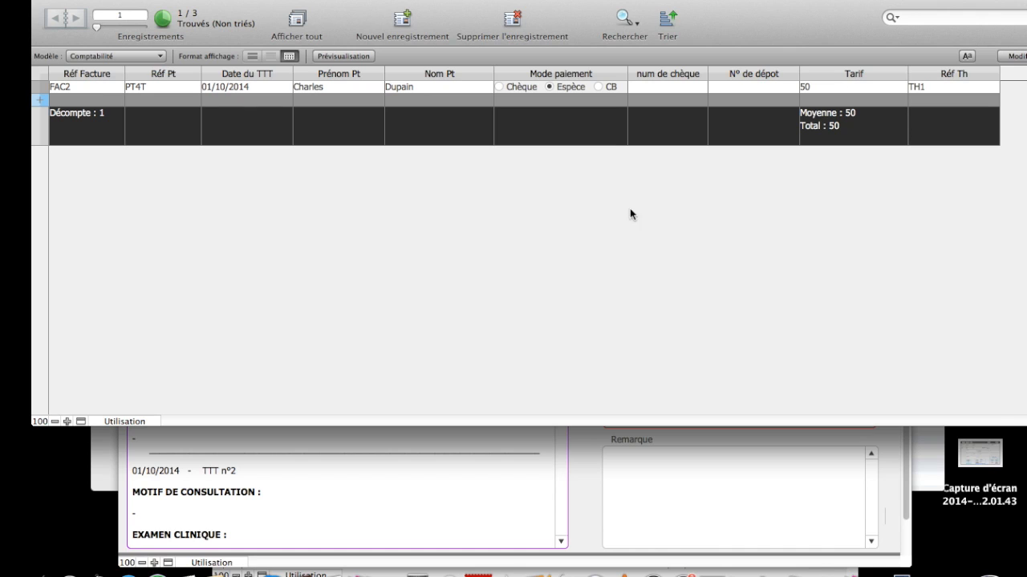
- Show all accounting records and enter 3216413 as the deposit number of the first cheque payment
left_click(726, 88)
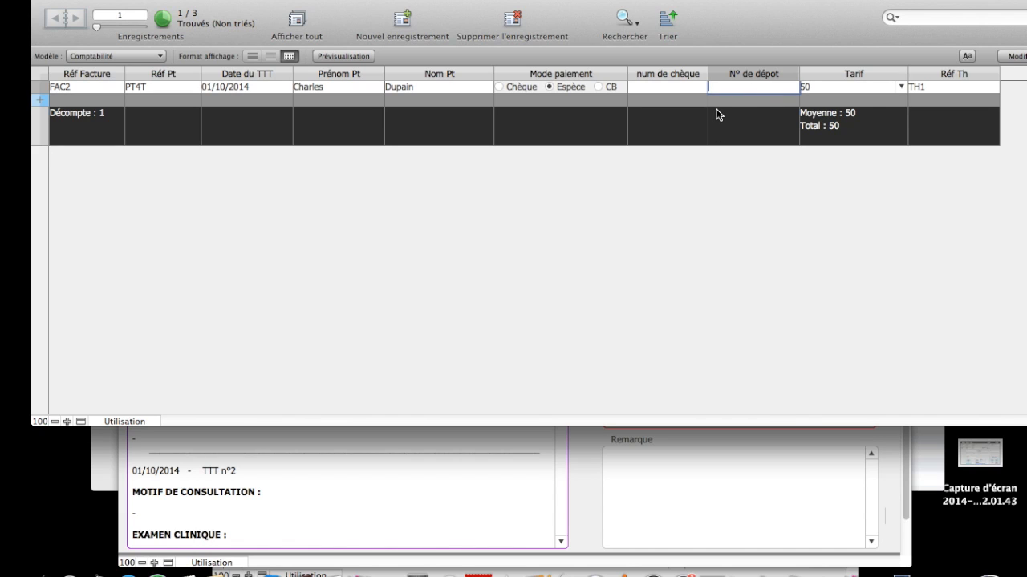
left_click(296, 21)
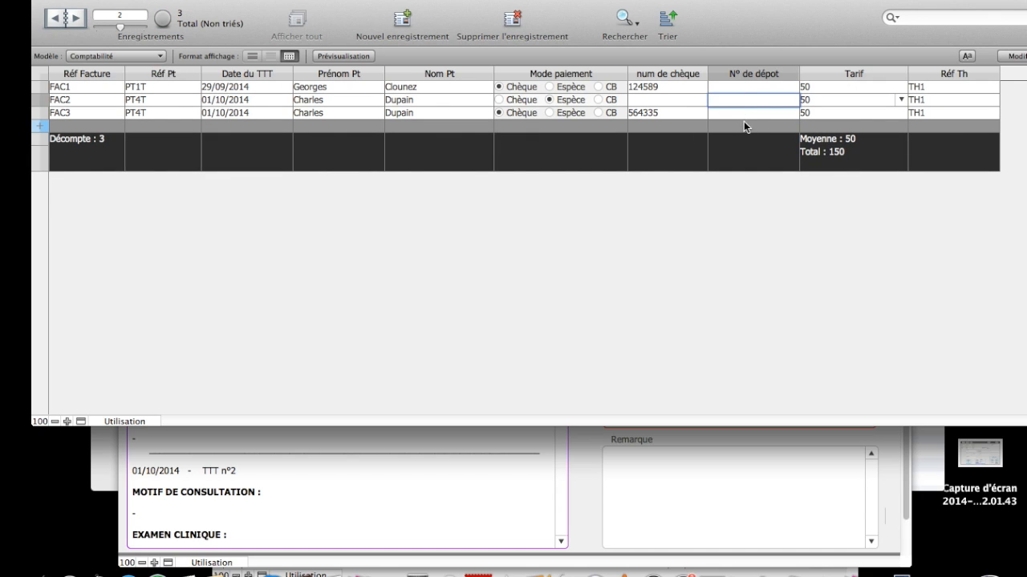
left_click(744, 88)
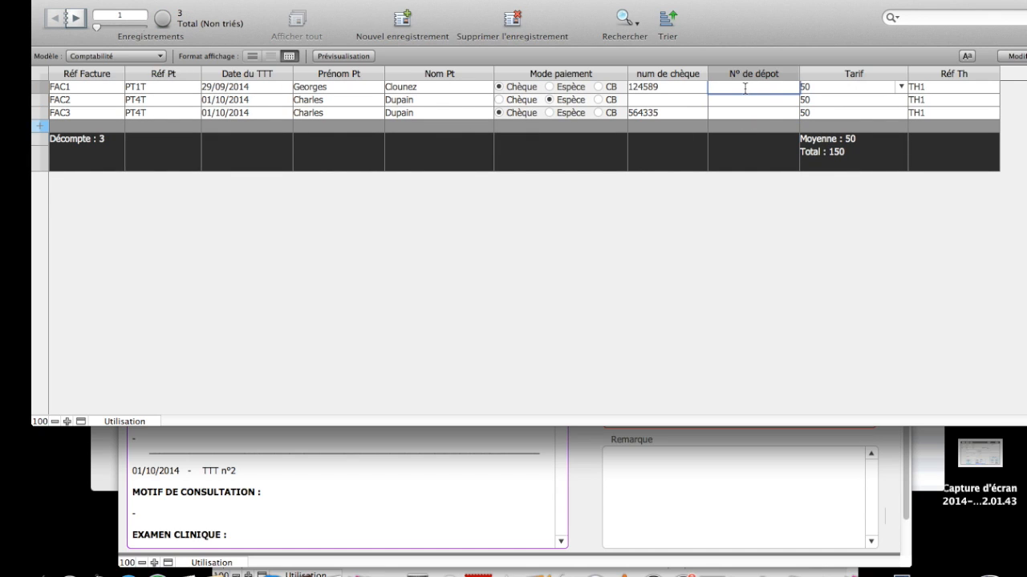
type("3216413")
- Copy the deposit number 3216413 from the first invoice to the third invoice's cheque payment
double_click(732, 88)
key("super+c")
left_click(727, 115)
key("super+v")
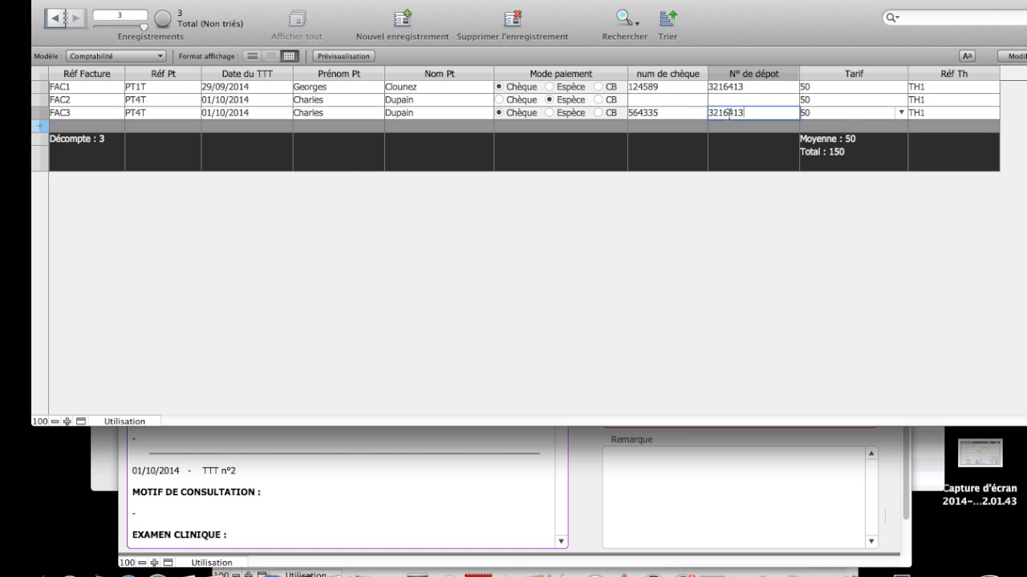
left_click(776, 179)
- Close the accounting table to return to the treatment sheet and start the letter to the doctor
left_click(50, 5)
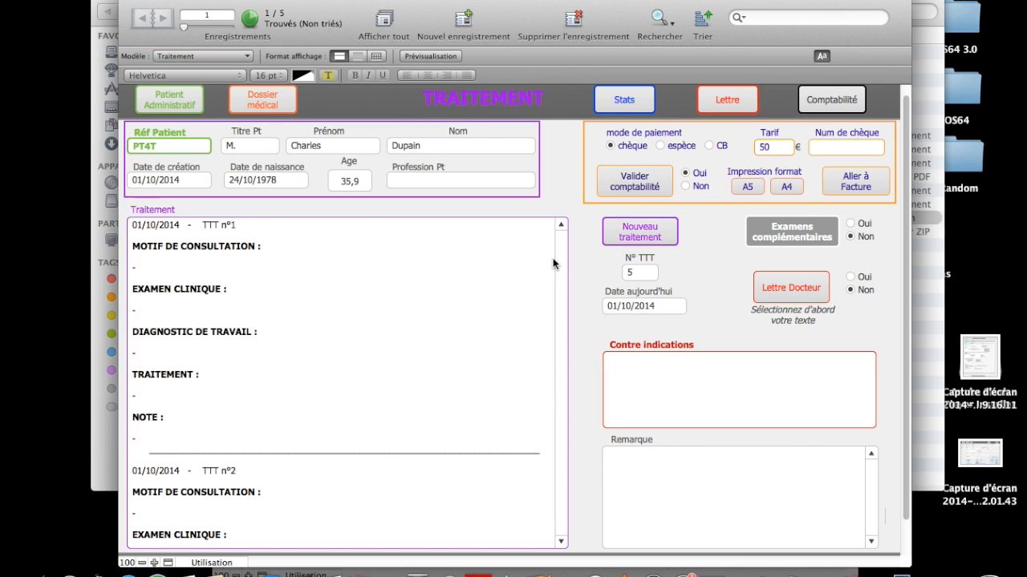
left_click(802, 294)
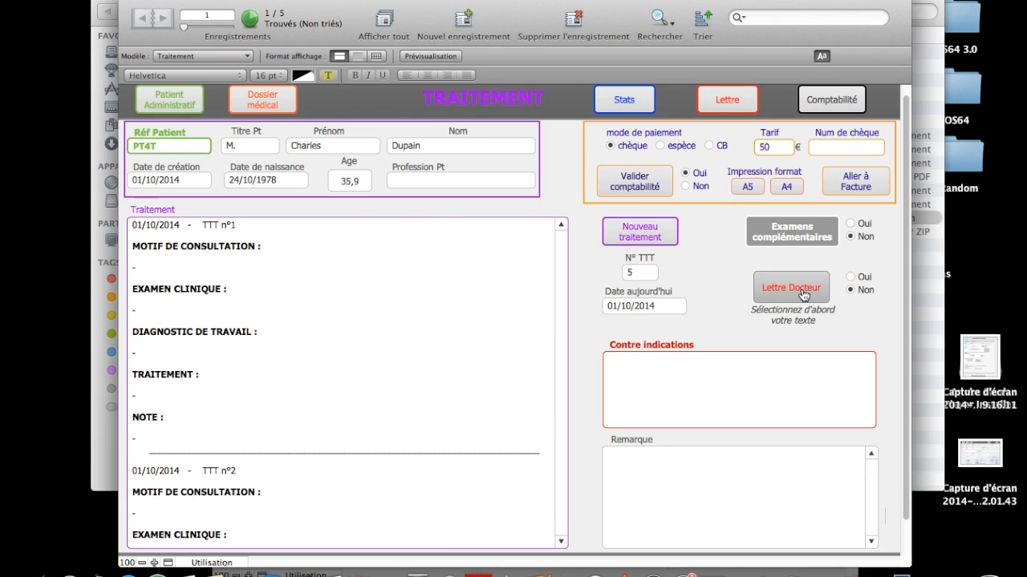